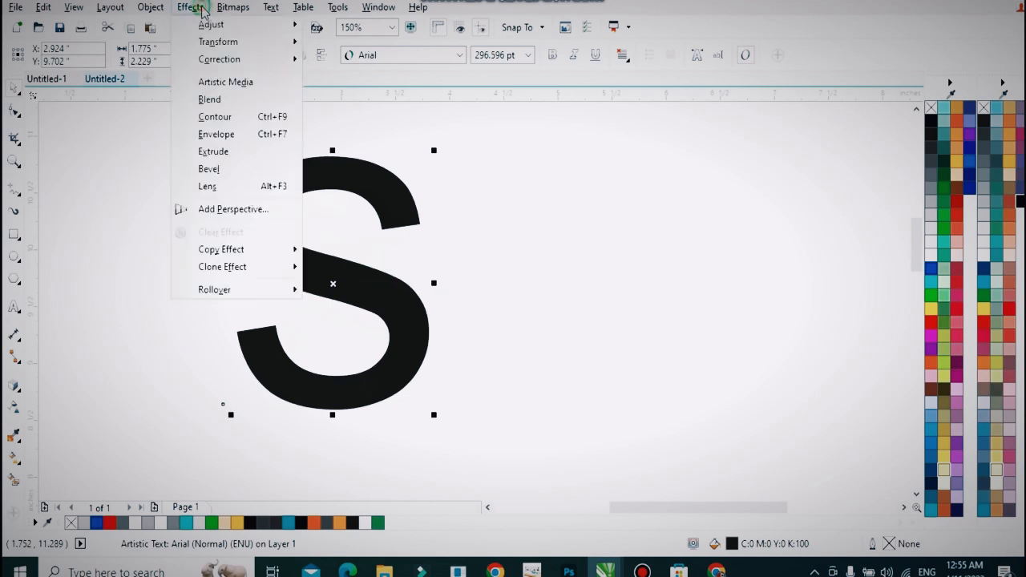
- Add a perspective effect to the letter S and reshape its four corners into a tilted, isometric-looking view
{"action": "left_click", "coordinate": [233, 209]}
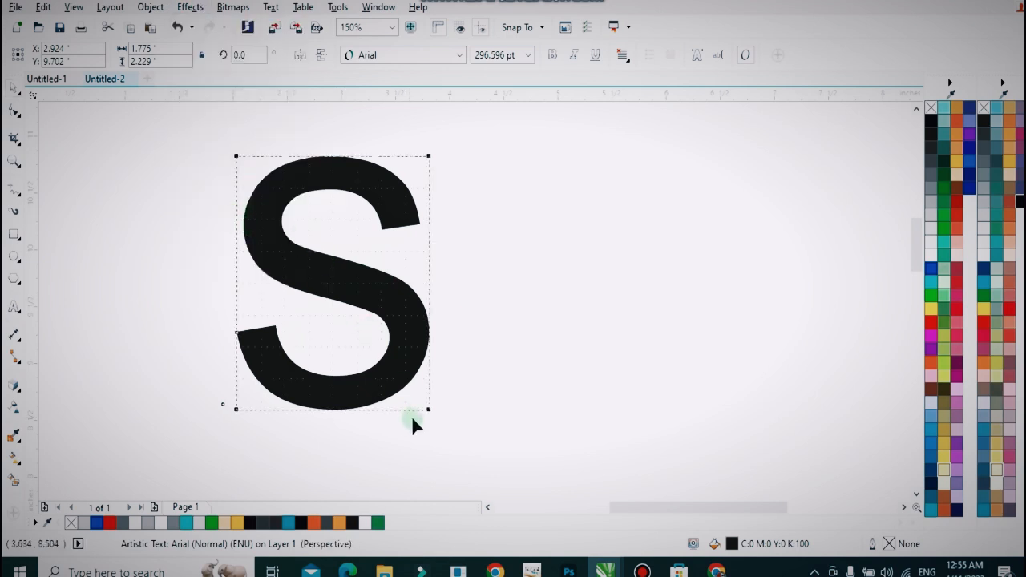
{"action": "left_click_drag", "start_coordinate": [525, 309], "coordinate": [560, 299]}
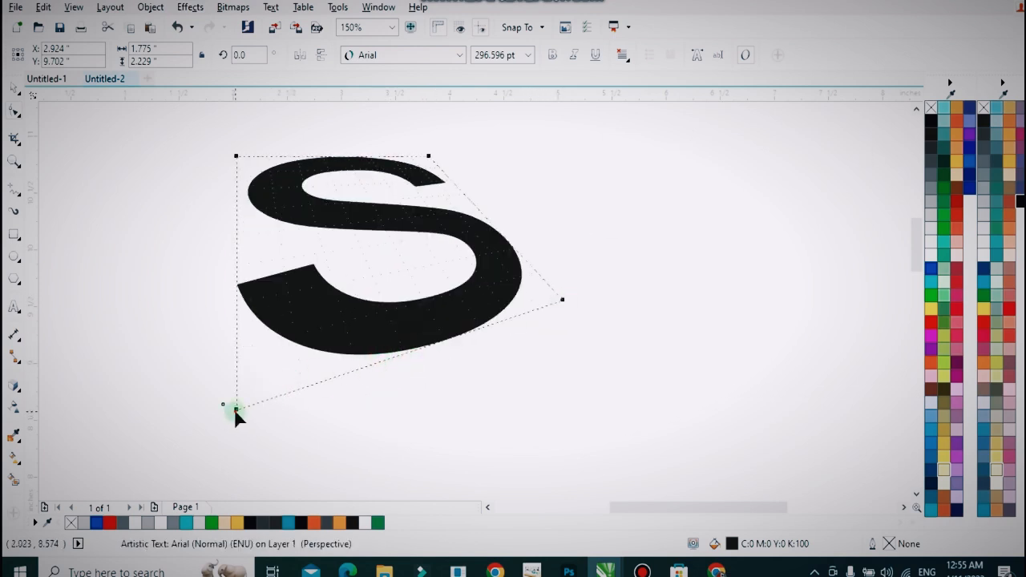
{"action": "left_click_drag", "start_coordinate": [413, 364], "coordinate": [414, 362]}
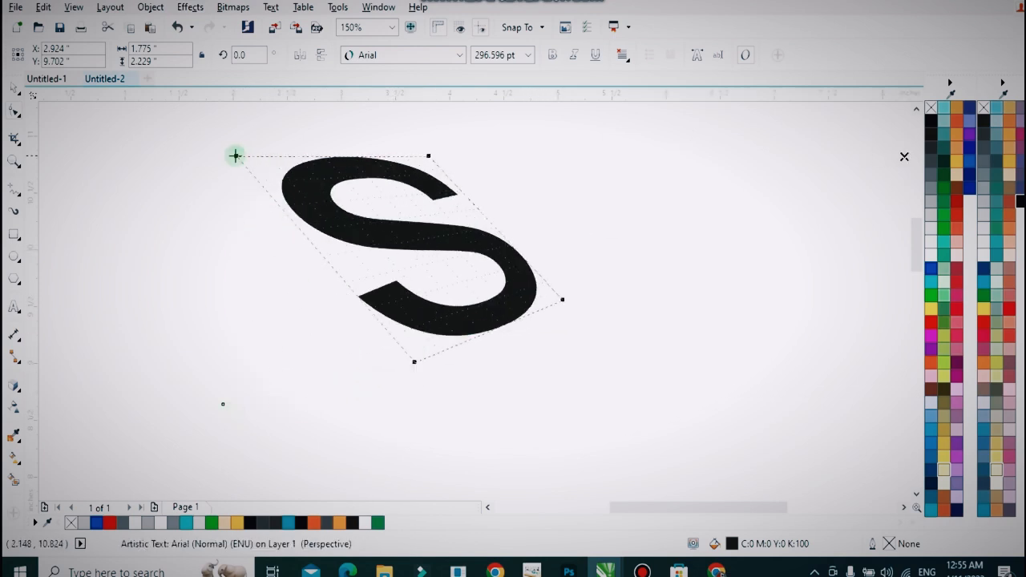
{"action": "left_click_drag", "start_coordinate": [251, 197], "coordinate": [259, 215]}
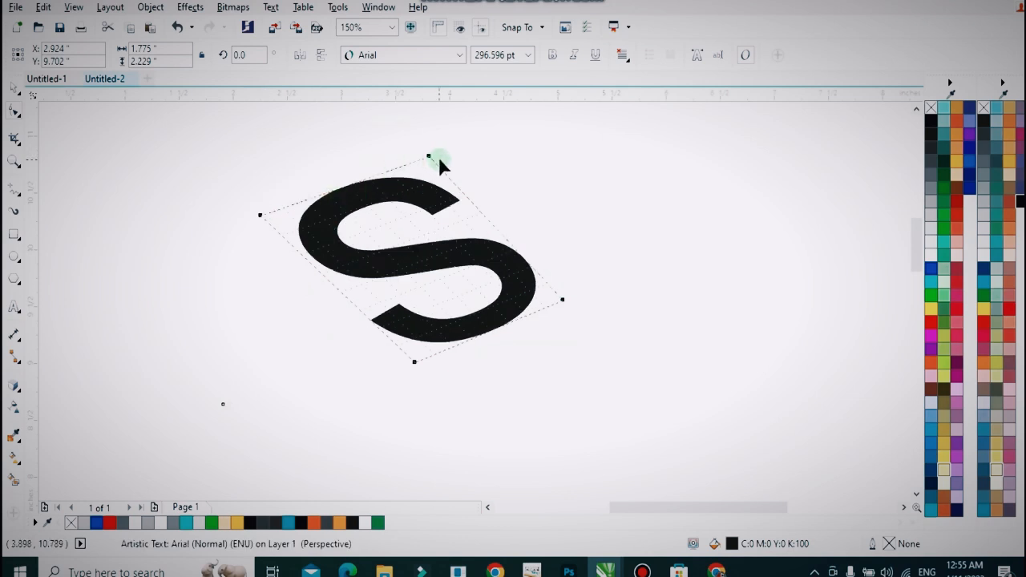
{"action": "left_click_drag", "start_coordinate": [430, 144], "coordinate": [426, 132]}
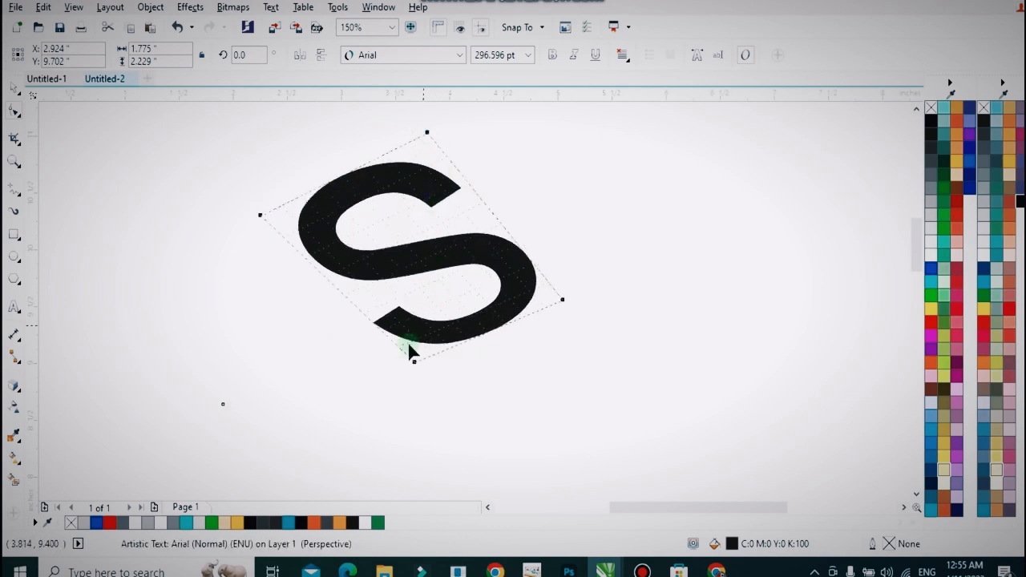
{"action": "left_click_drag", "start_coordinate": [414, 374], "coordinate": [413, 385]}
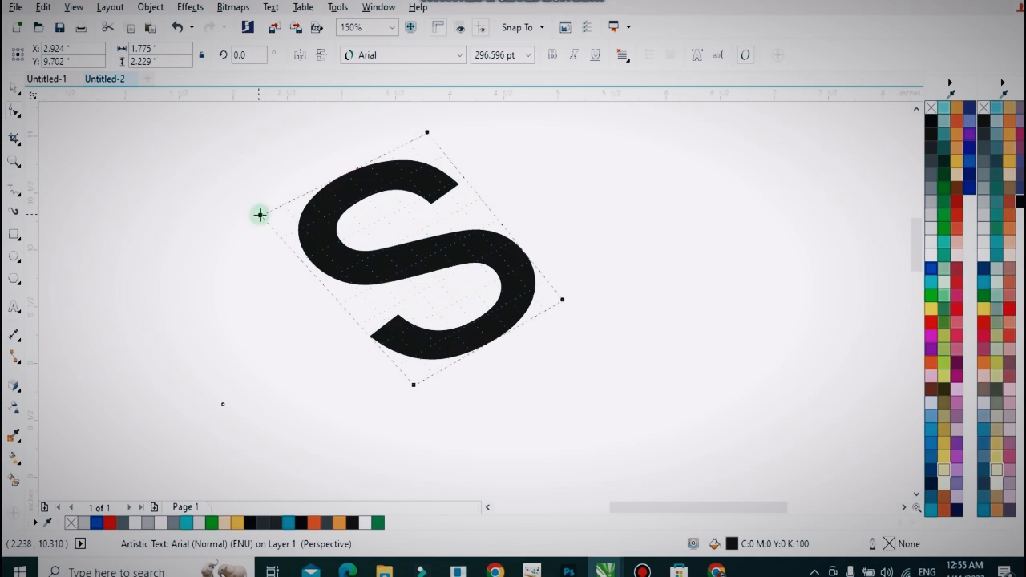
{"action": "left_click_drag", "start_coordinate": [260, 215], "coordinate": [277, 222]}
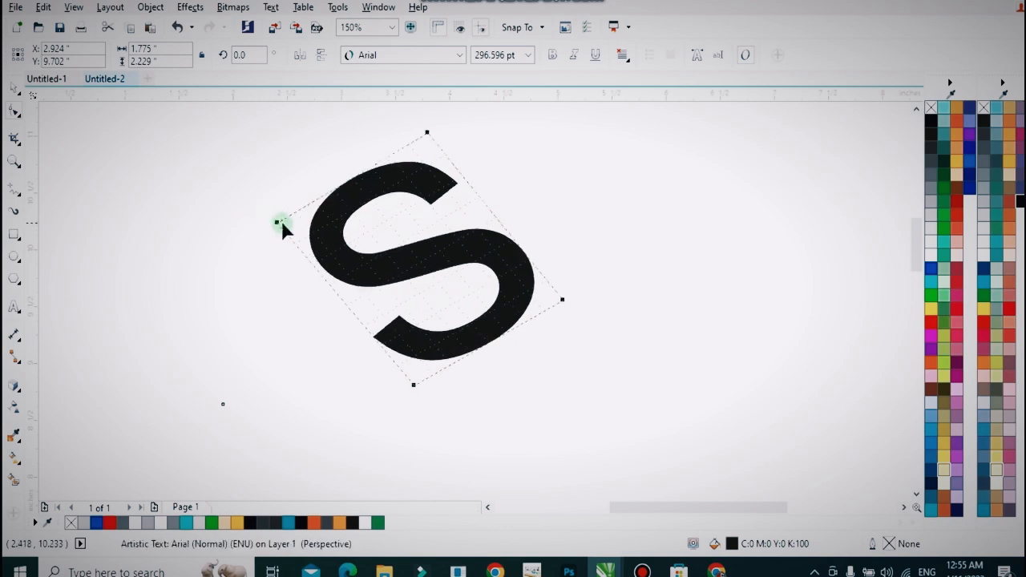
- Enlarge the tilted S to about 2.34 by 1.97 inches and shift it horizontally to the left
{"action": "left_click", "coordinate": [12, 90]}
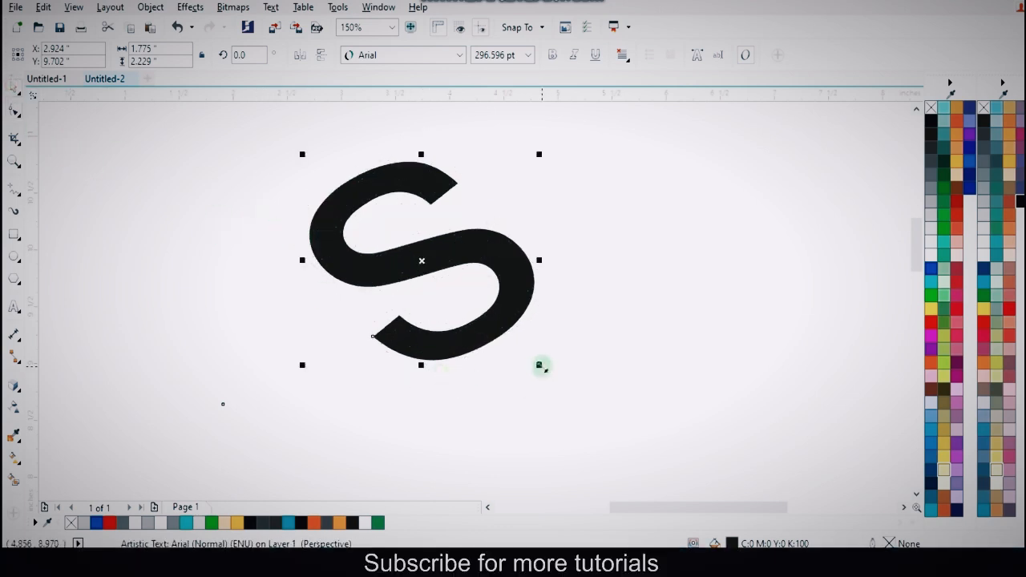
{"action": "left_click_drag", "start_coordinate": [539, 366], "coordinate": [553, 378]}
{"action": "left_click_drag", "start_coordinate": [531, 265], "coordinate": [481, 265]}
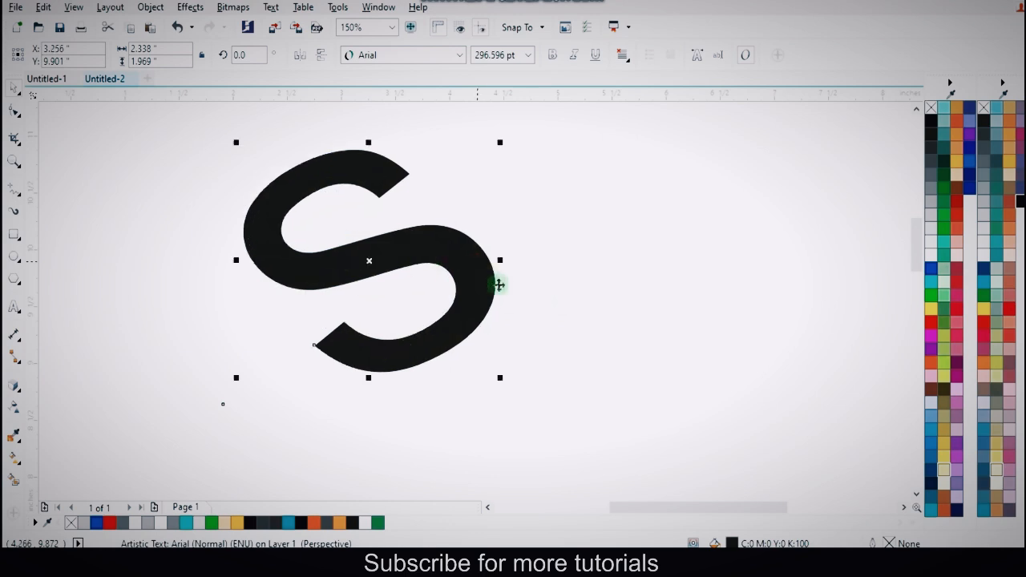
- Extrude the S downward with a parallel extrusion type and give it a red outline
{"action": "left_click", "coordinate": [20, 392]}
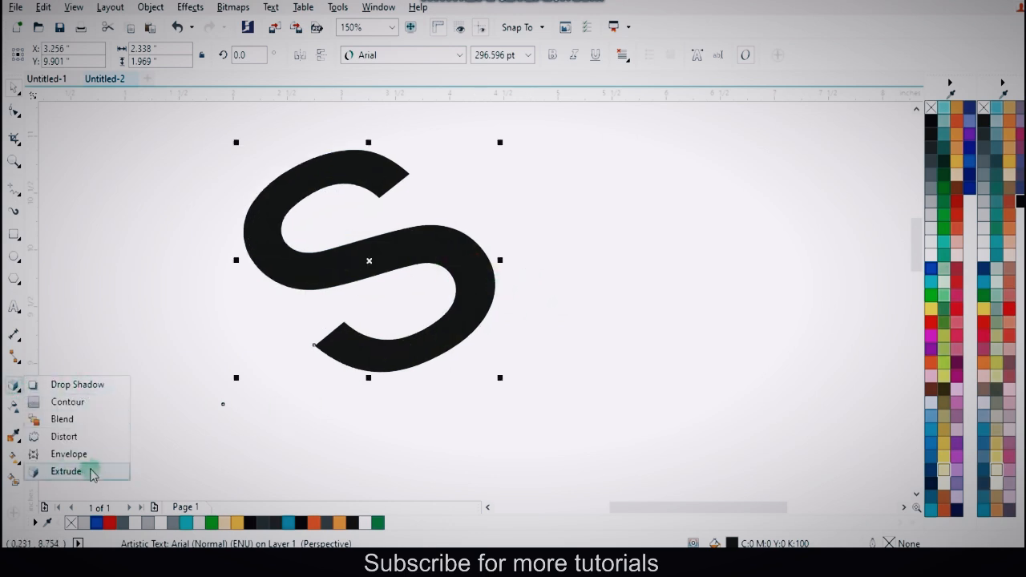
{"action": "left_click", "coordinate": [74, 472]}
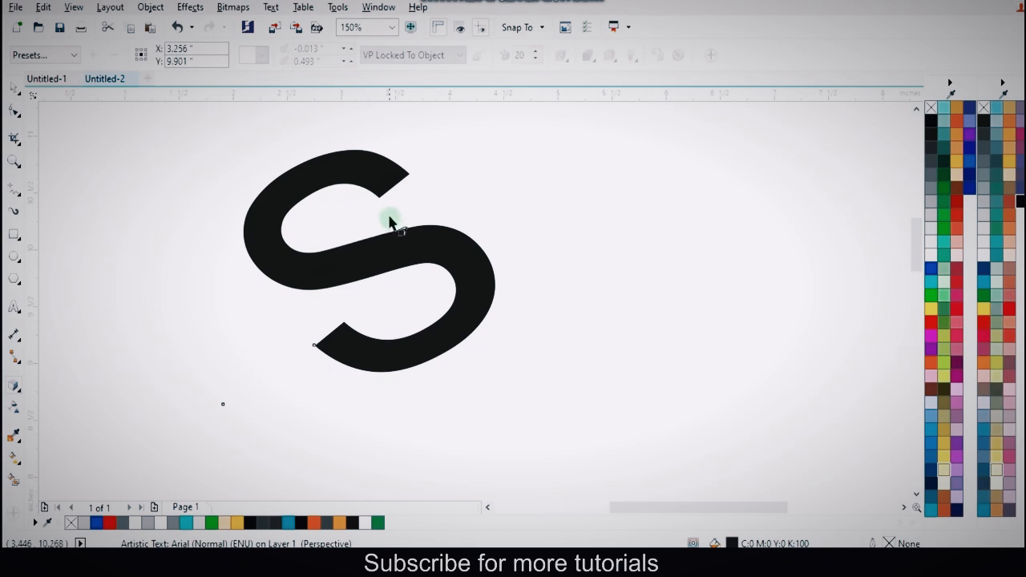
{"action": "left_click_drag", "start_coordinate": [385, 351], "coordinate": [398, 435]}
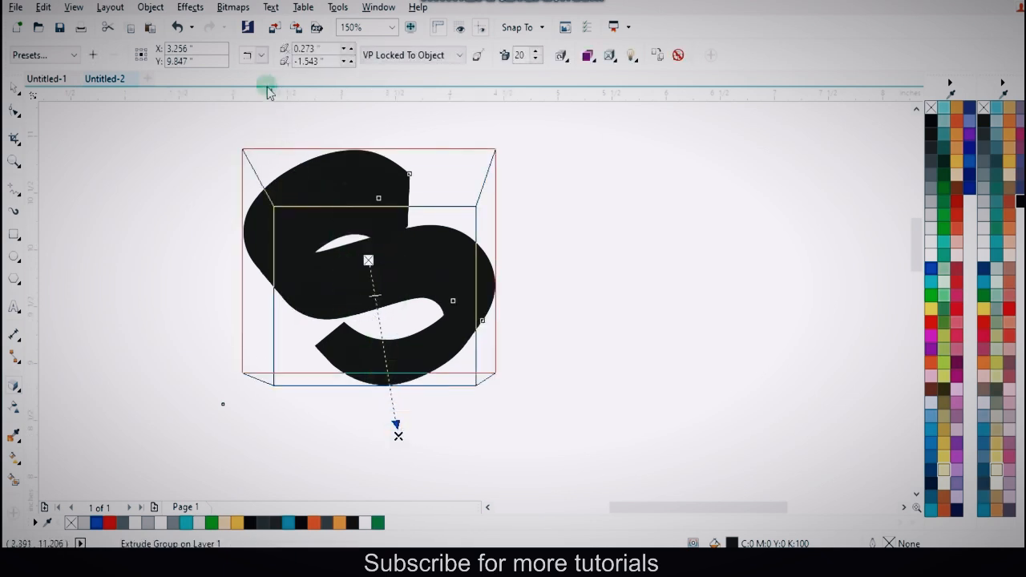
{"action": "left_click", "coordinate": [261, 56]}
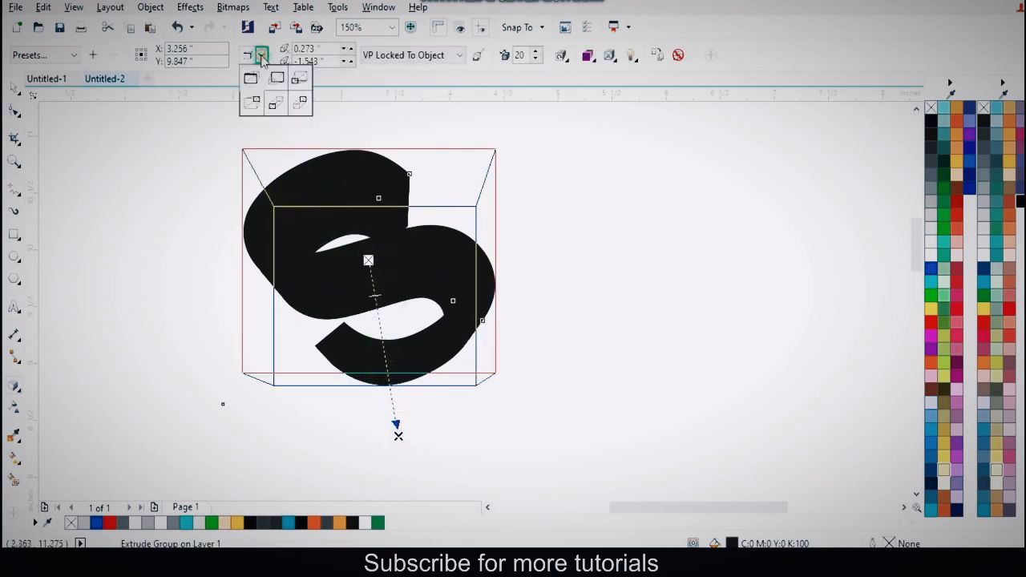
{"action": "left_click", "coordinate": [297, 101]}
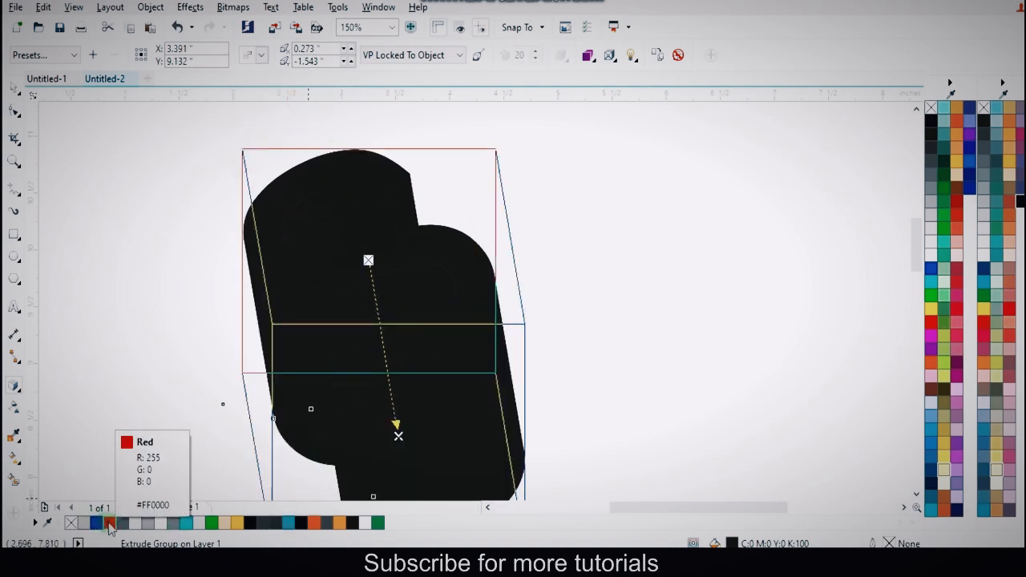
{"action": "right_click", "coordinate": [110, 525]}
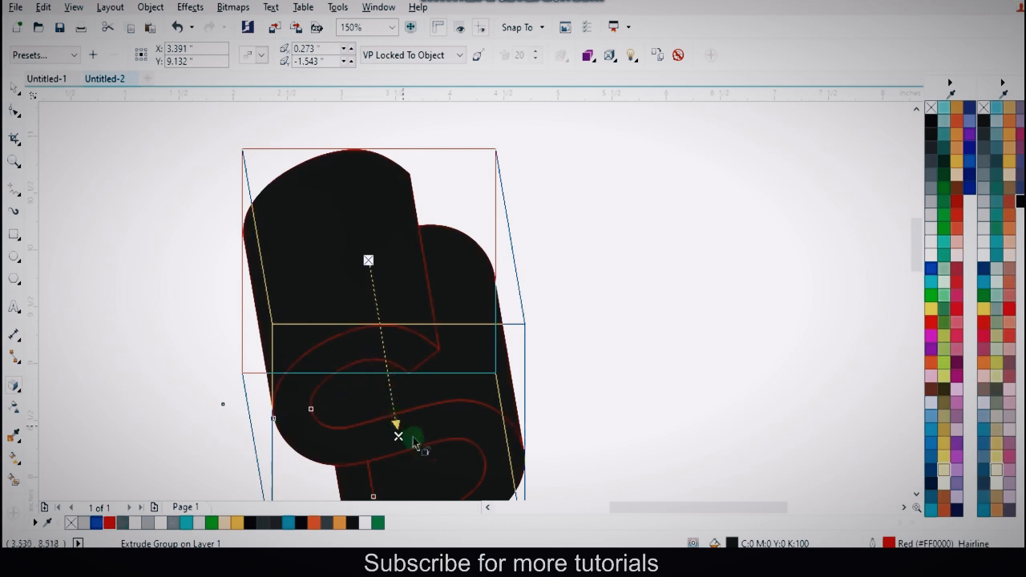
- Redirect the extrusion straight upward and shorten its depth to about 0.25 inch
{"action": "left_click_drag", "start_coordinate": [399, 435], "coordinate": [364, 225]}
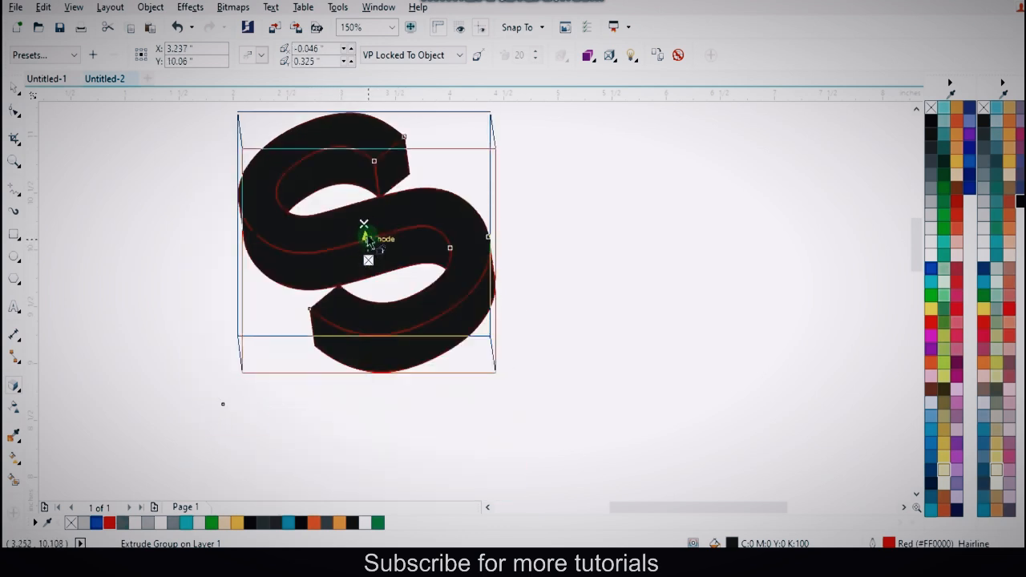
{"action": "scroll", "coordinate": [368, 231], "scroll_direction": "up", "scroll_amount": 2}
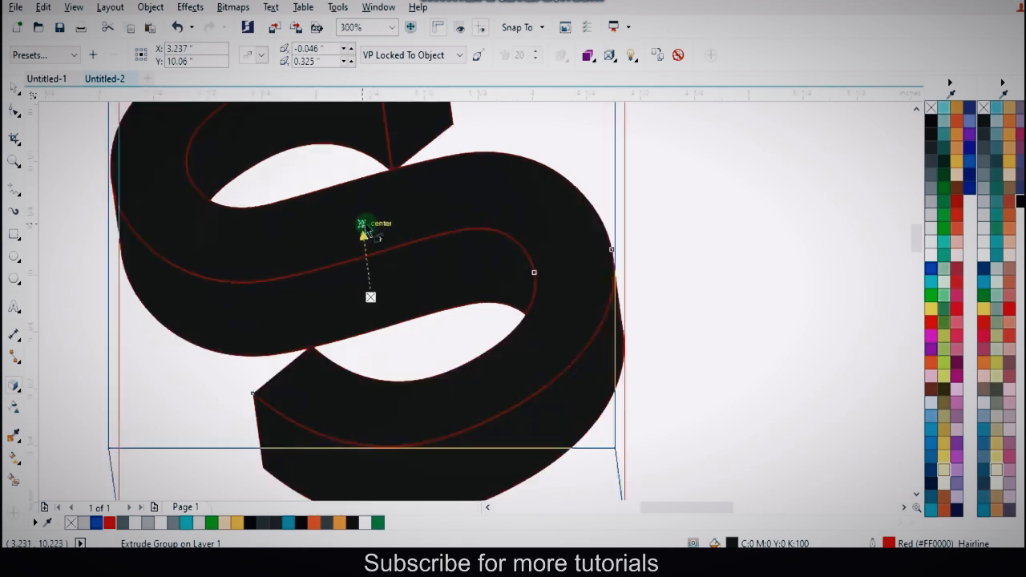
{"action": "left_click_drag", "start_coordinate": [364, 233], "coordinate": [367, 236]}
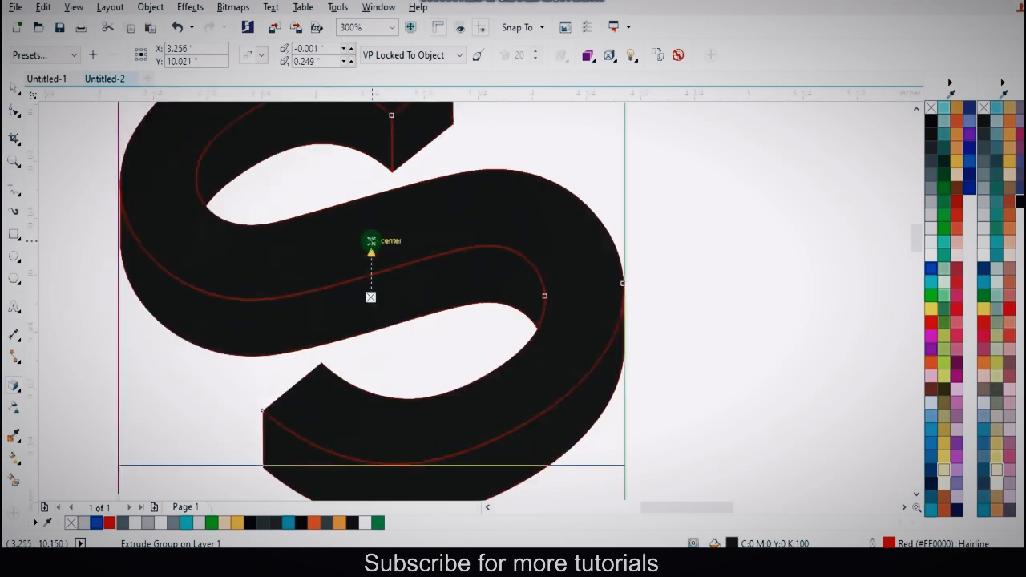
{"action": "scroll", "coordinate": [369, 240], "scroll_direction": "down", "scroll_amount": 2}
{"action": "scroll", "coordinate": [374, 248], "scroll_direction": "up", "scroll_amount": 2}
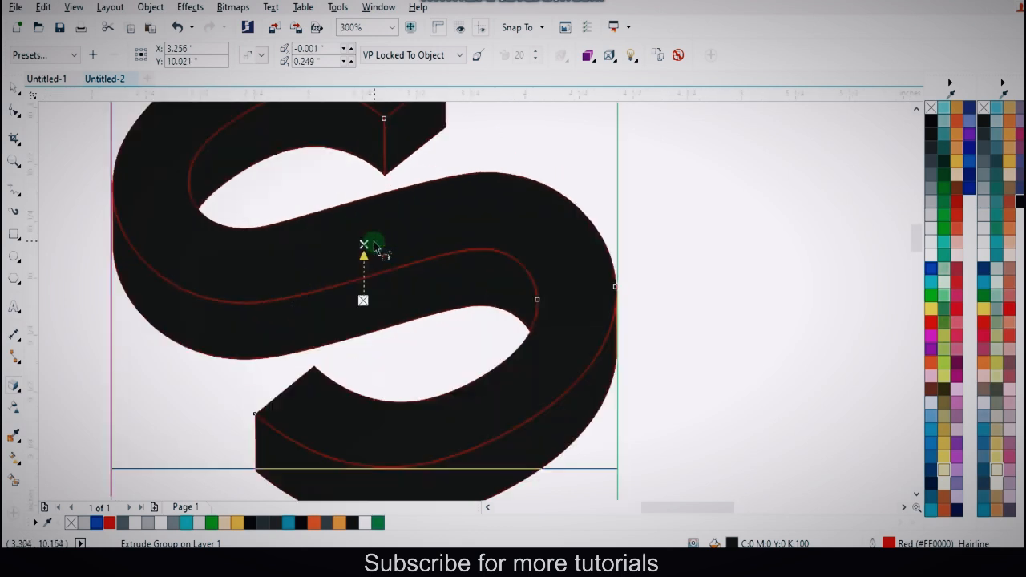
{"action": "left_click_drag", "start_coordinate": [364, 244], "coordinate": [361, 248]}
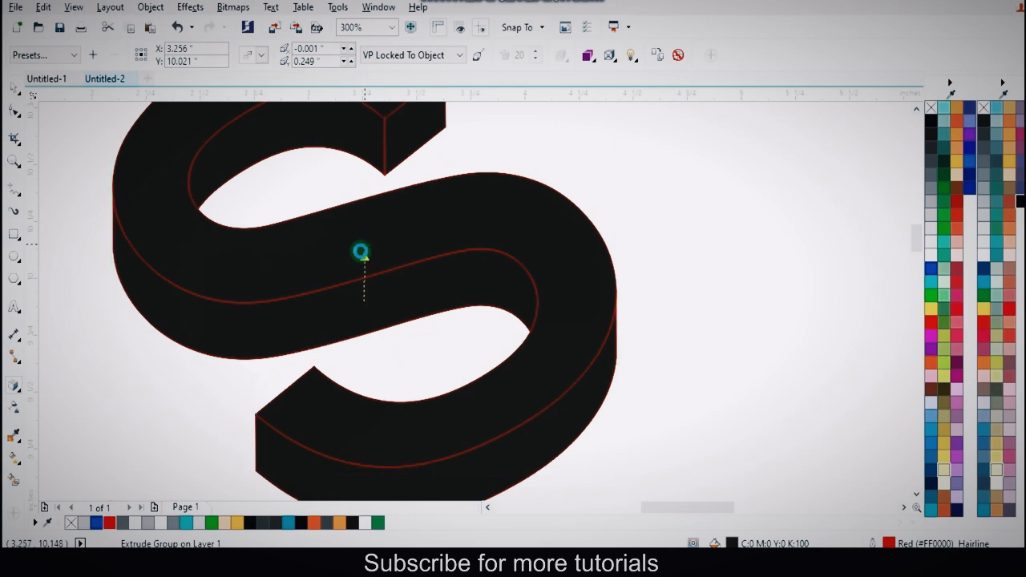
{"action": "scroll", "coordinate": [361, 249], "scroll_direction": "down", "scroll_amount": 2}
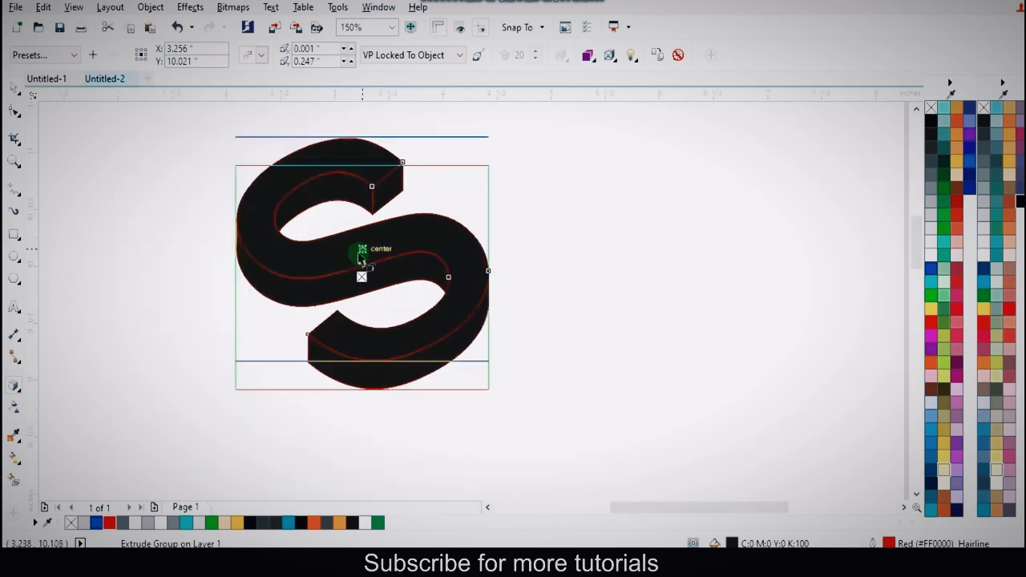
- Break the extrude group apart and ungroup the separated extrusion faces of the S
{"action": "left_click", "coordinate": [14, 89]}
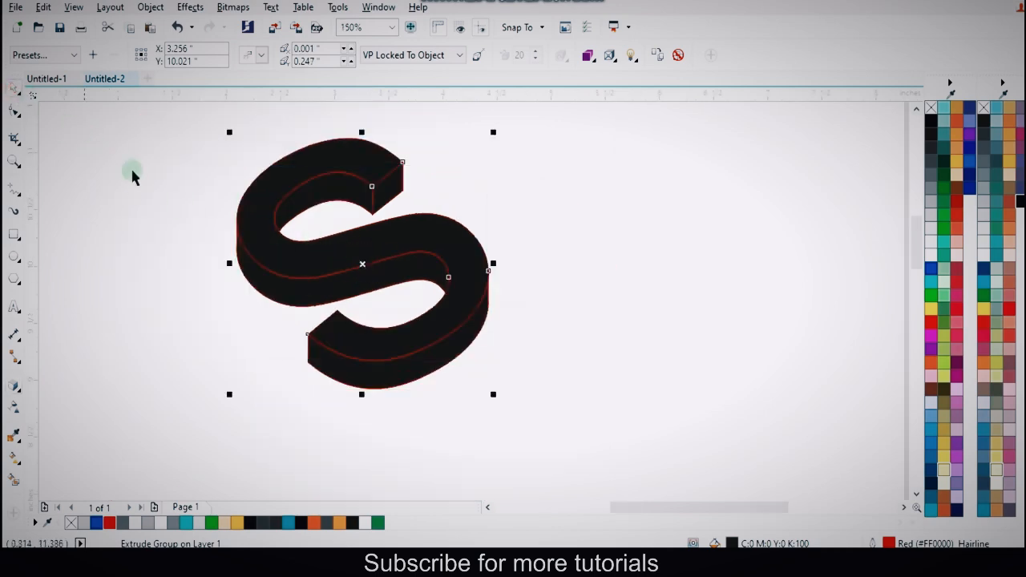
{"action": "left_click", "coordinate": [150, 7]}
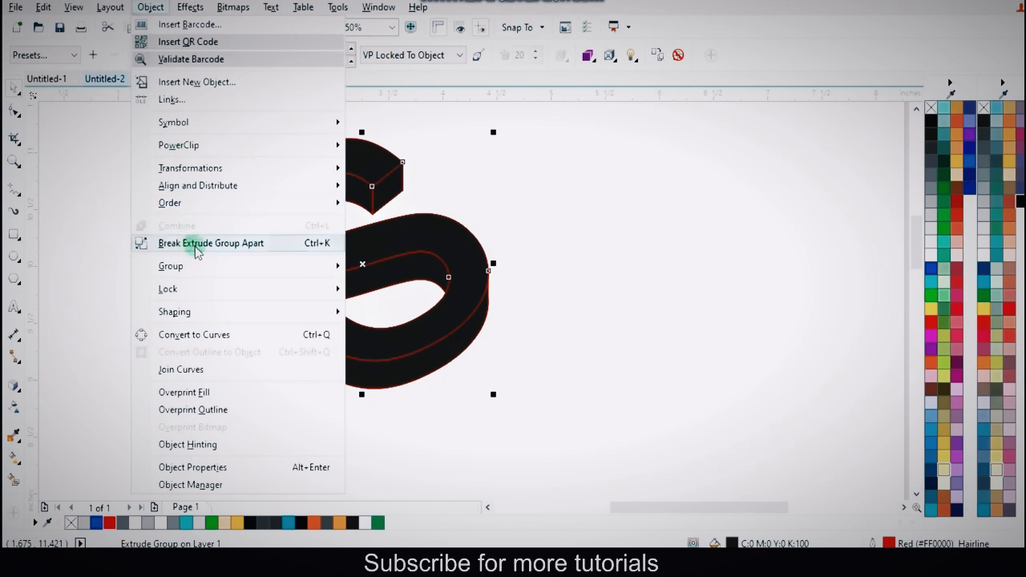
{"action": "left_click", "coordinate": [266, 242]}
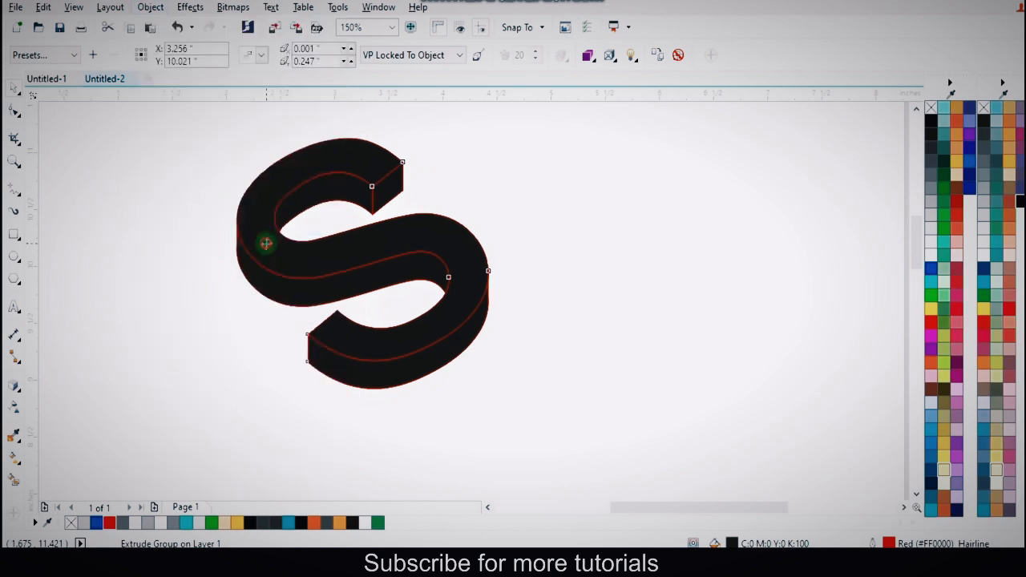
{"action": "left_click", "coordinate": [533, 279]}
{"action": "left_click_drag", "start_coordinate": [456, 258], "coordinate": [545, 256]}
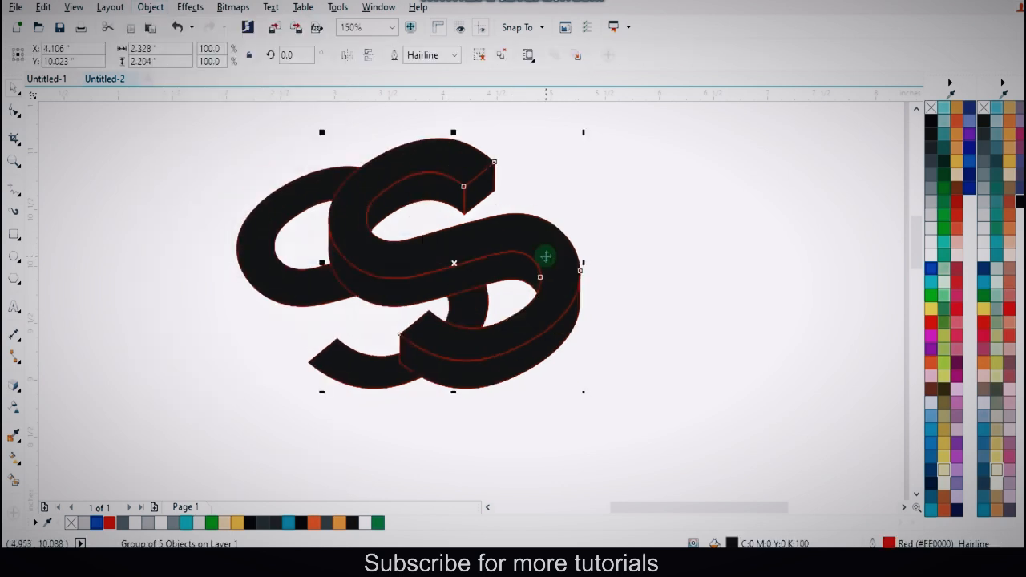
{"action": "key", "text": "ctrl+z"}
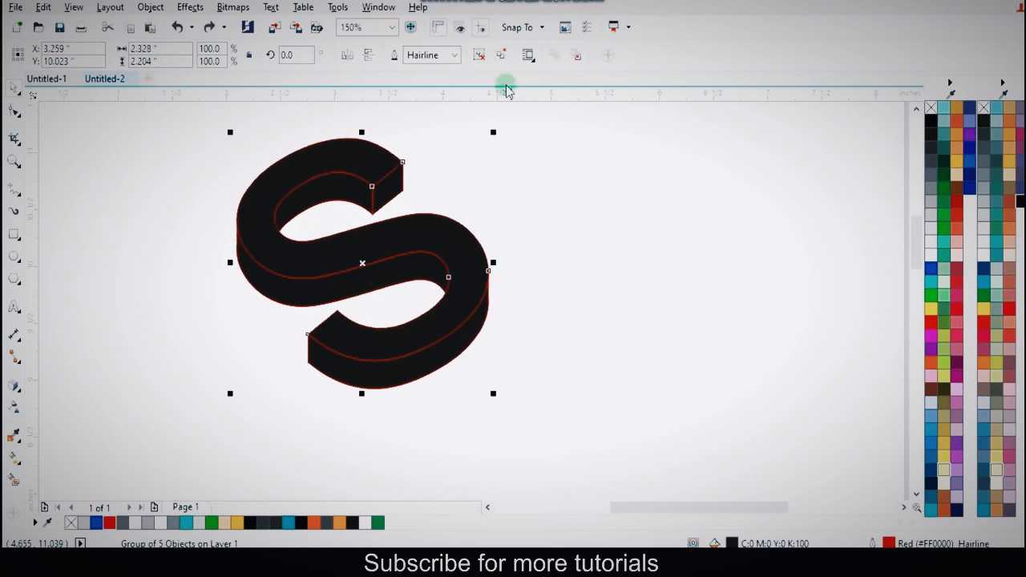
{"action": "left_click", "coordinate": [480, 55]}
{"action": "left_click", "coordinate": [547, 240]}
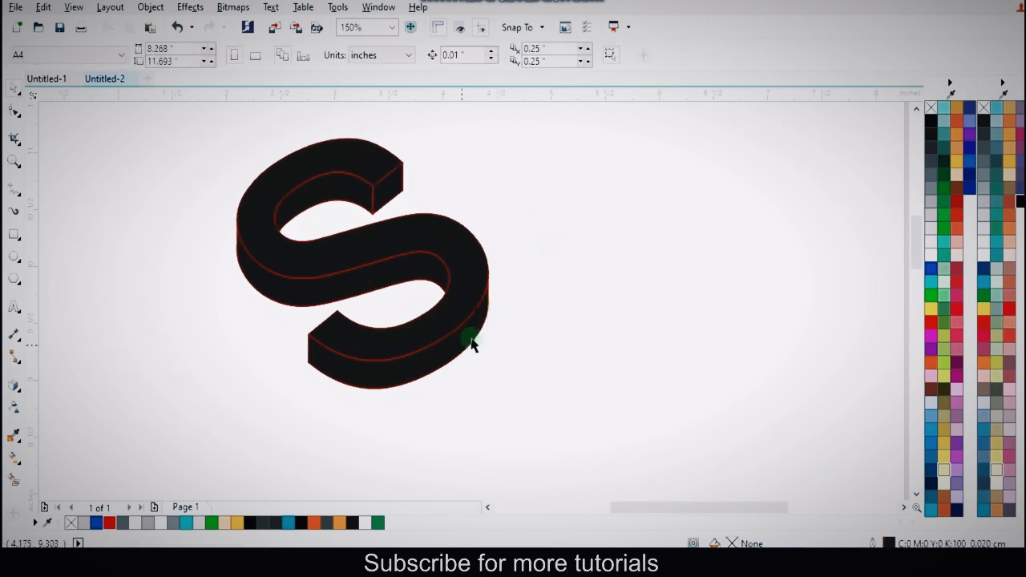
- Fill all pieces of the S with dark grey (#4D4D4D) and recolor its large flat face light grey
{"action": "left_click_drag", "start_coordinate": [578, 127], "coordinate": [158, 378]}
{"action": "left_click_drag", "start_coordinate": [235, 389], "coordinate": [235, 388]}
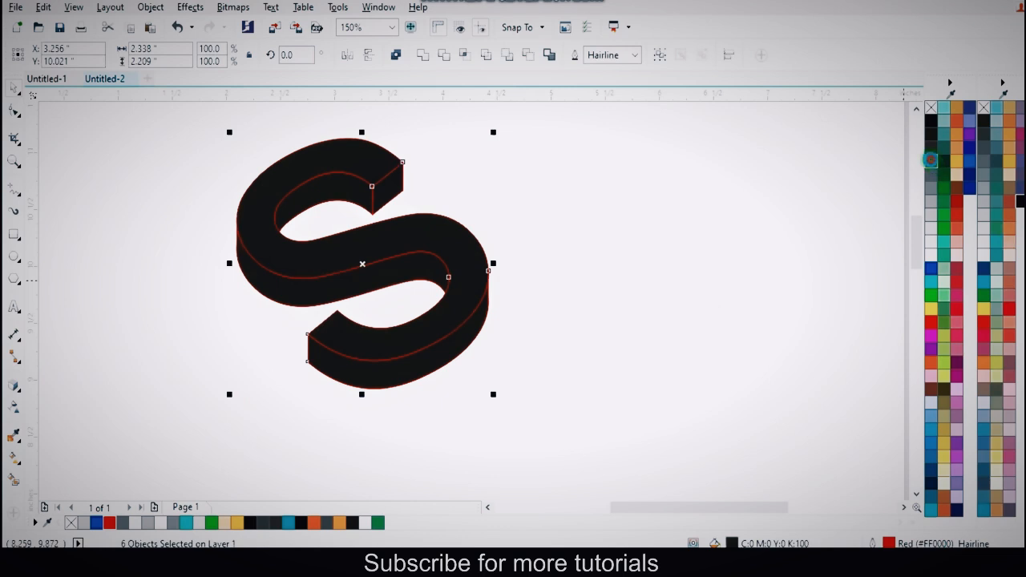
{"action": "left_click", "coordinate": [930, 160]}
{"action": "left_click", "coordinate": [643, 300]}
{"action": "left_click", "coordinate": [441, 255]}
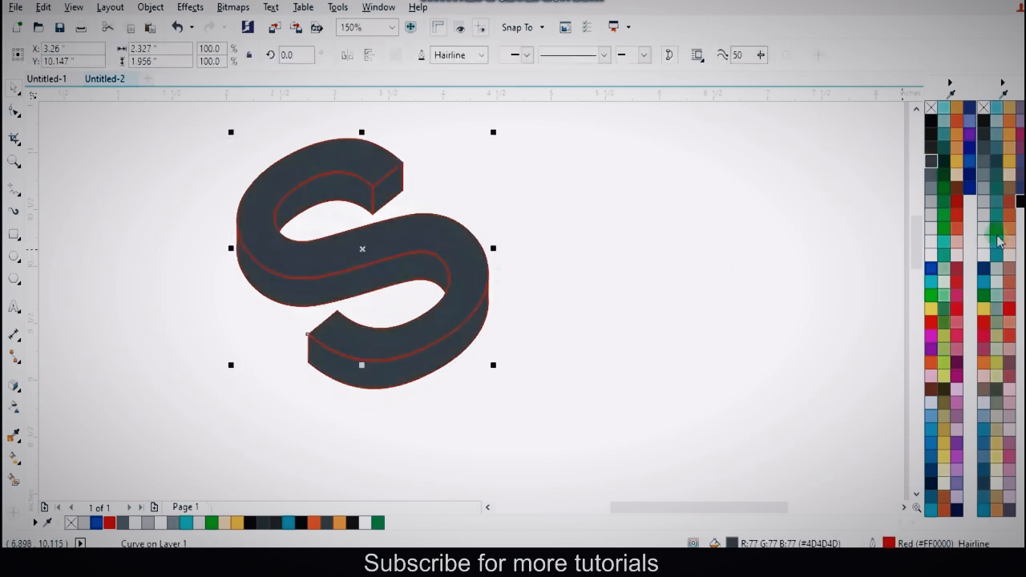
{"action": "left_click", "coordinate": [932, 232]}
{"action": "left_click", "coordinate": [559, 370]}
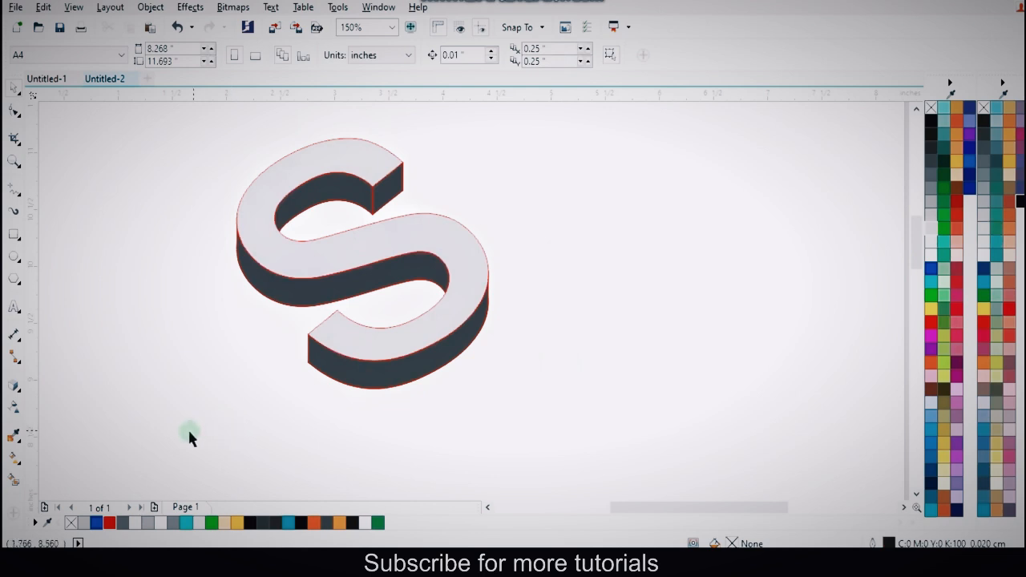
- Remove the red outline from all pieces of the S
{"action": "key", "text": "ctrl+a"}
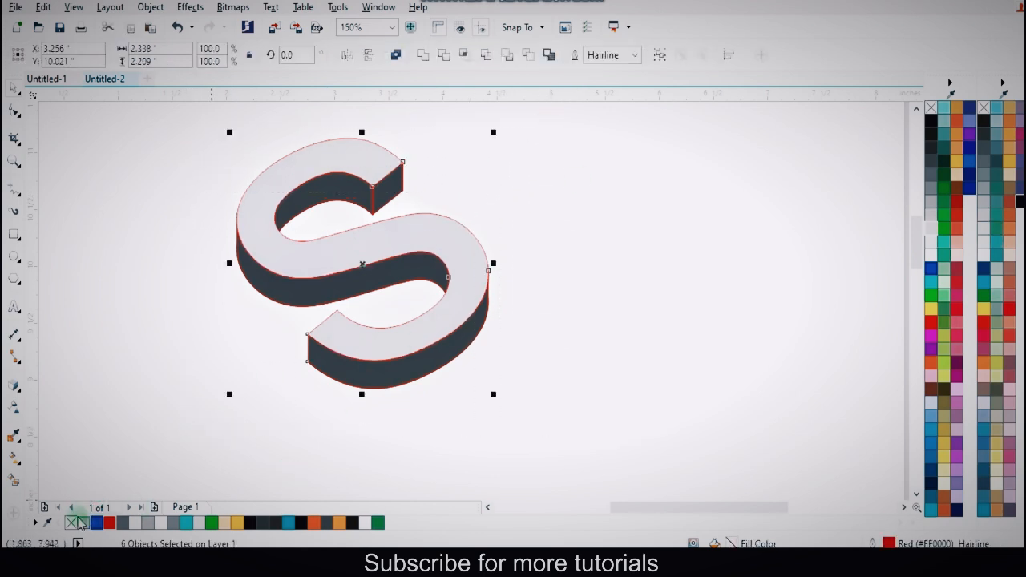
{"action": "right_click", "coordinate": [71, 524]}
{"action": "left_click", "coordinate": [317, 412]}
- Shade the lower outer side face of the S with a linear gradient from dark grey to medium grey, with a near-white stop at 56%
{"action": "left_click", "coordinate": [362, 382]}
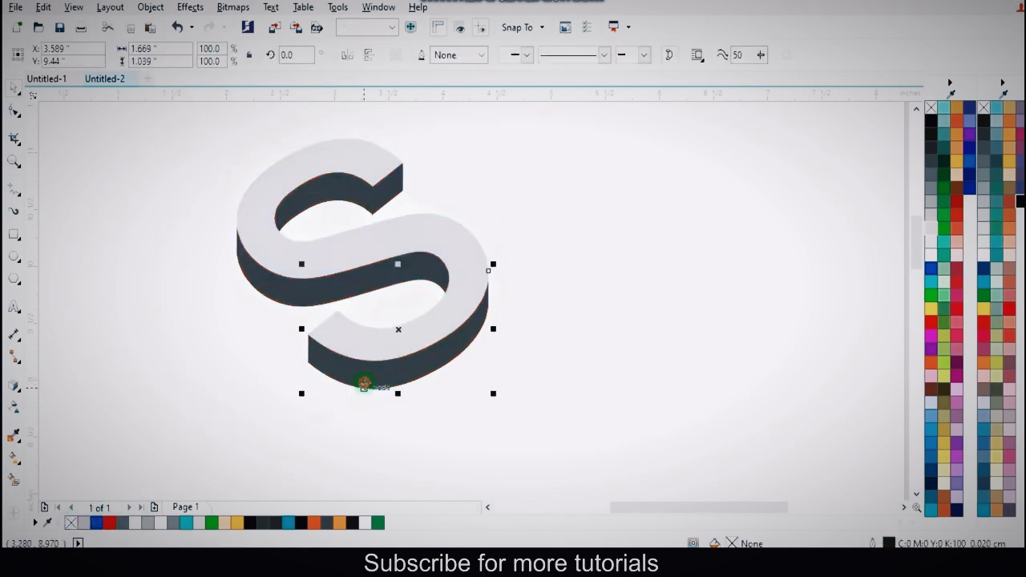
{"action": "left_click", "coordinate": [17, 464]}
{"action": "left_click_drag", "start_coordinate": [323, 373], "coordinate": [451, 360]}
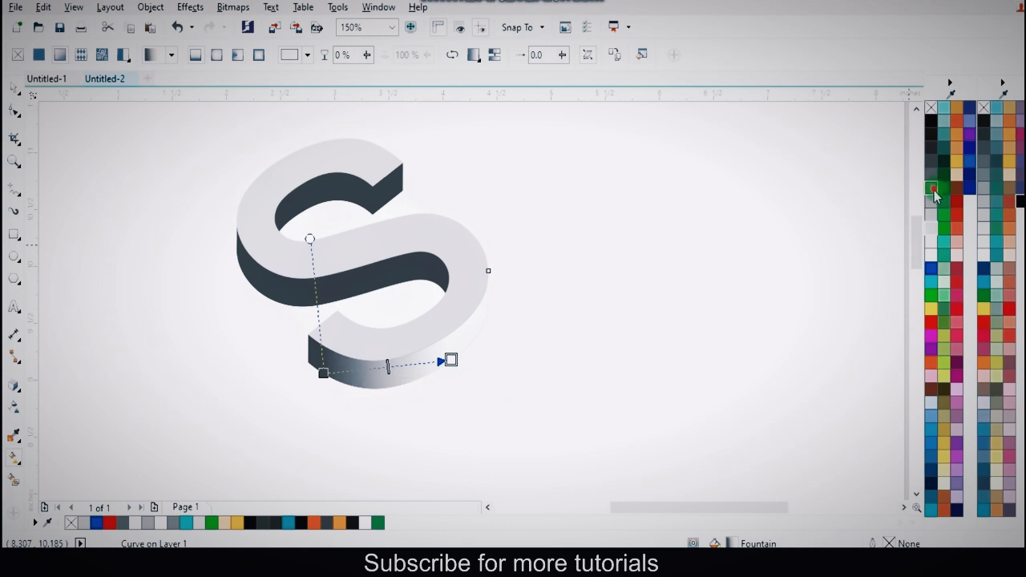
{"action": "left_click_drag", "start_coordinate": [934, 195], "coordinate": [401, 393]}
{"action": "scroll", "coordinate": [395, 365], "scroll_direction": "up", "scroll_amount": 1}
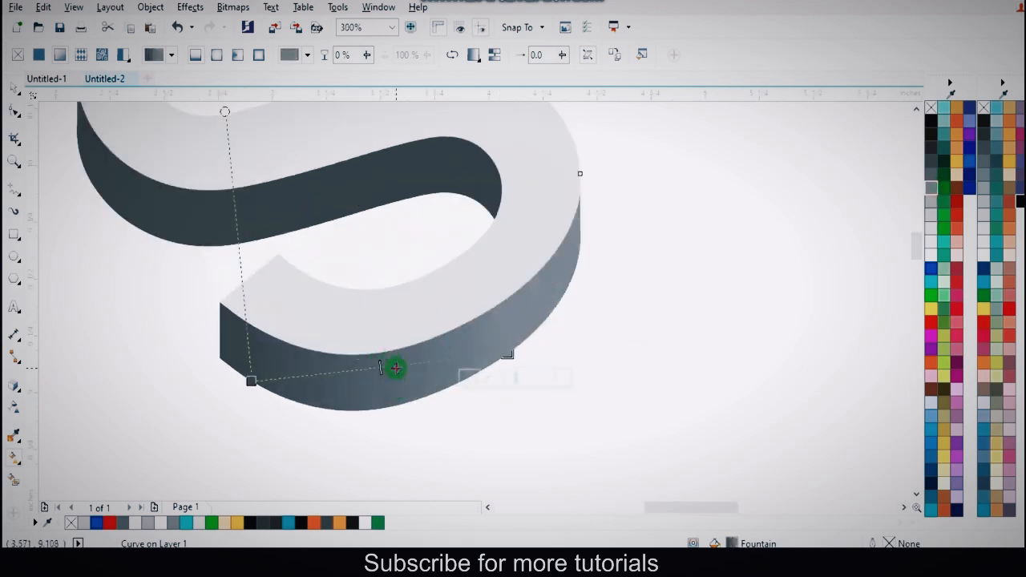
{"action": "double_click", "coordinate": [394, 368]}
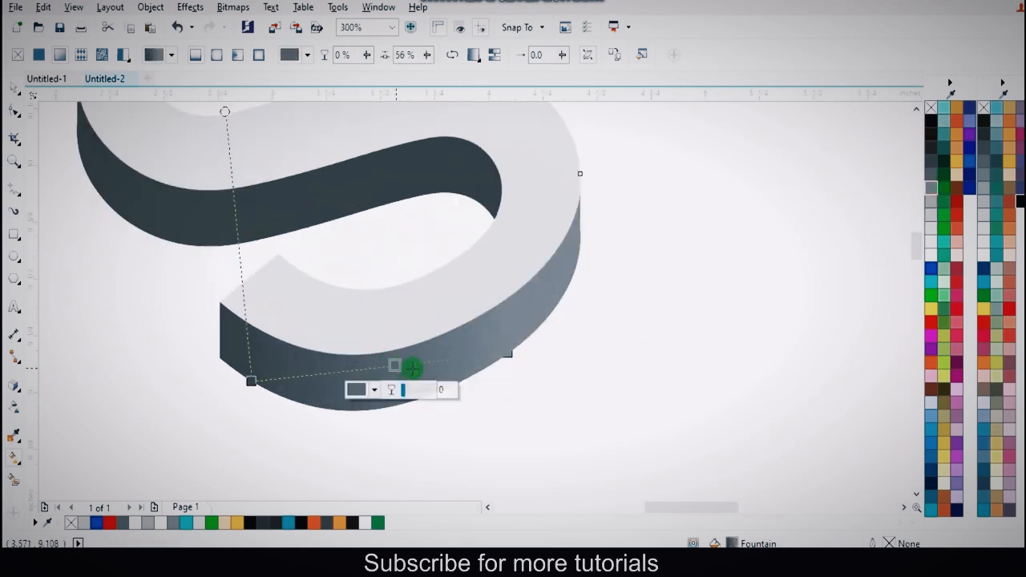
{"action": "left_click", "coordinate": [932, 243]}
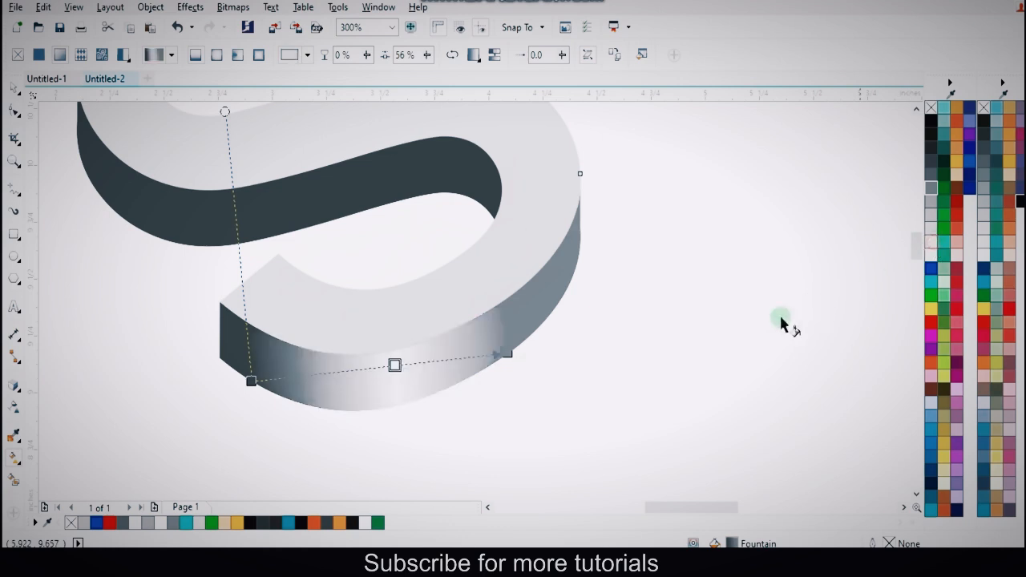
- Lengthen the lower side face's gradient by moving both end nodes outward, towards the tip and the curve of the S
{"action": "left_click_drag", "start_coordinate": [510, 354], "coordinate": [500, 358]}
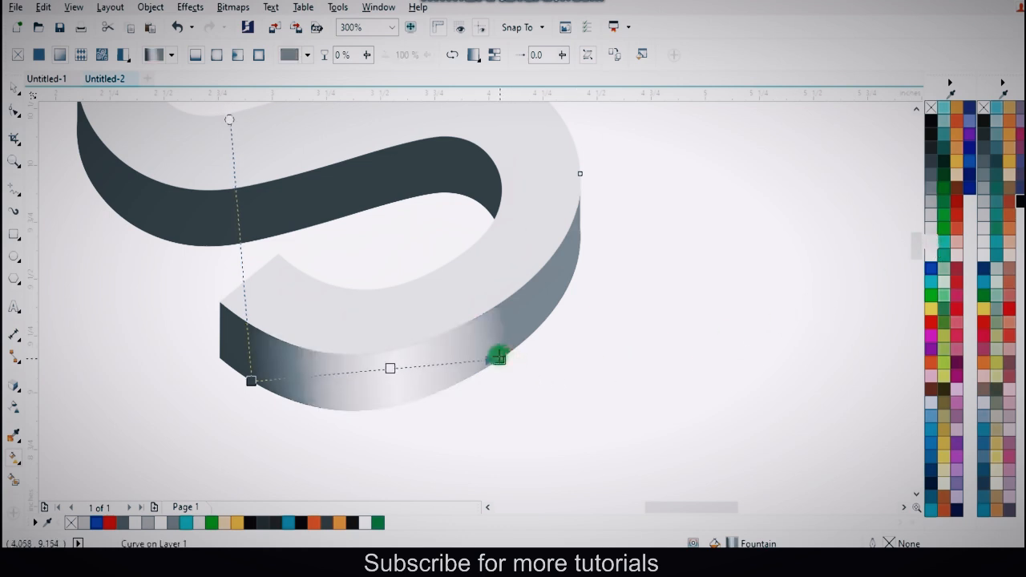
{"action": "left_click", "coordinate": [335, 382]}
{"action": "left_click_drag", "start_coordinate": [251, 381], "coordinate": [224, 382]}
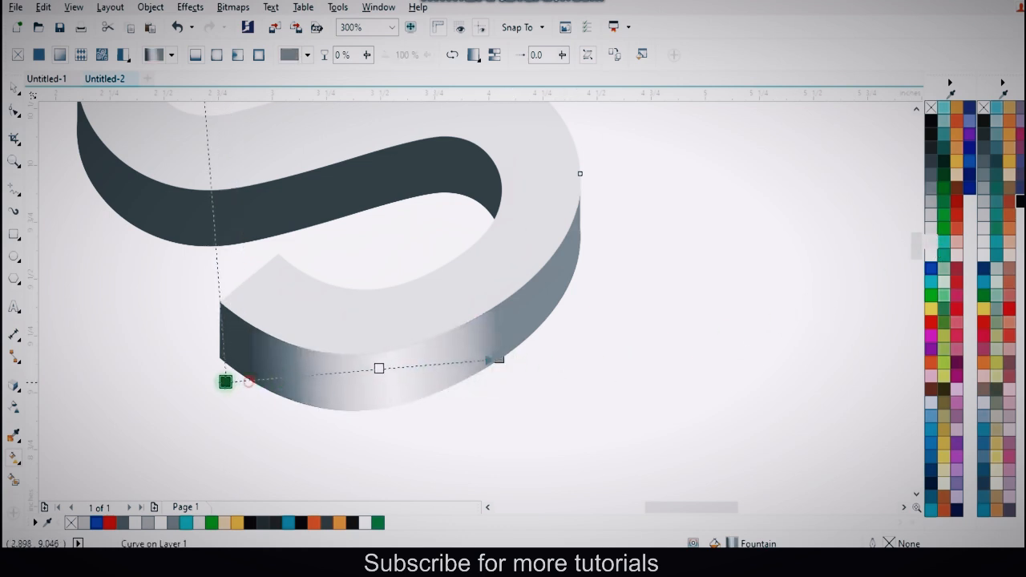
{"action": "left_click_drag", "start_coordinate": [499, 358], "coordinate": [528, 346]}
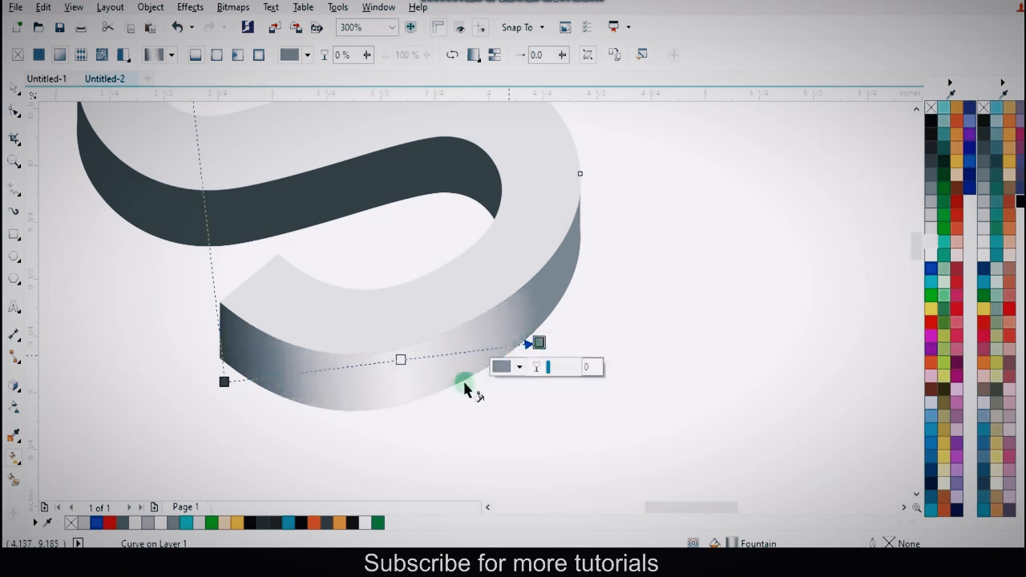
{"action": "scroll", "coordinate": [449, 373], "scroll_direction": "down", "scroll_amount": 2}
{"action": "scroll", "coordinate": [381, 301], "scroll_direction": "up", "scroll_amount": 2}
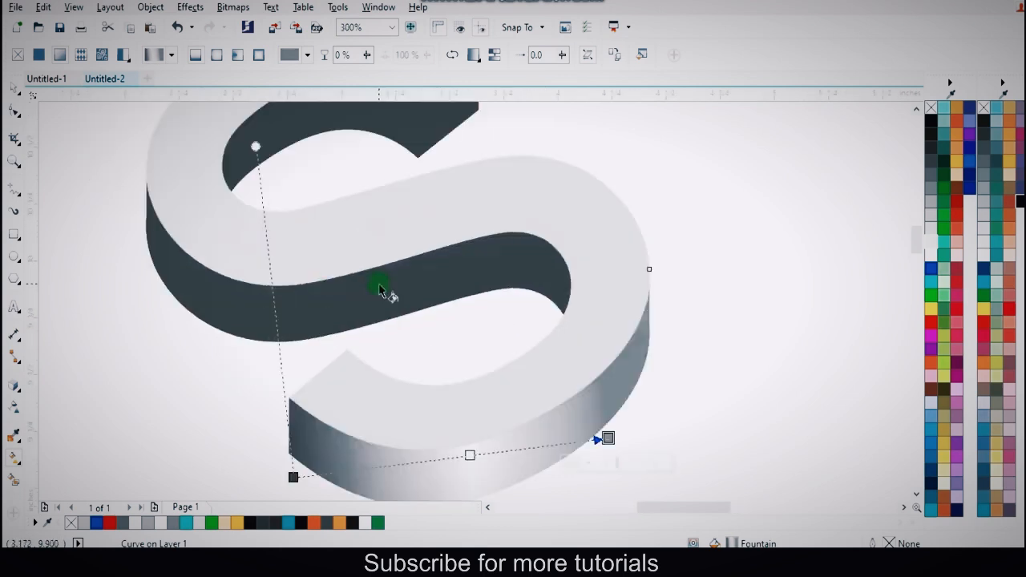
- Shade the long middle side face with a linear gradient that is dark grey at both ends and has a near-white stop at 35%
{"action": "left_click", "coordinate": [361, 293]}
{"action": "left_click_drag", "start_coordinate": [201, 316], "coordinate": [516, 253]}
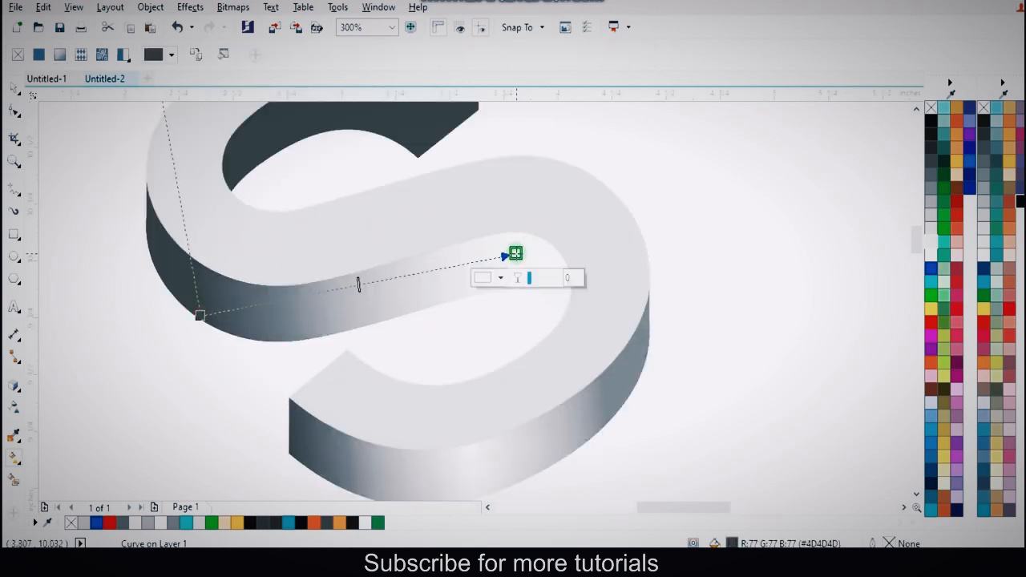
{"action": "left_click", "coordinate": [932, 202]}
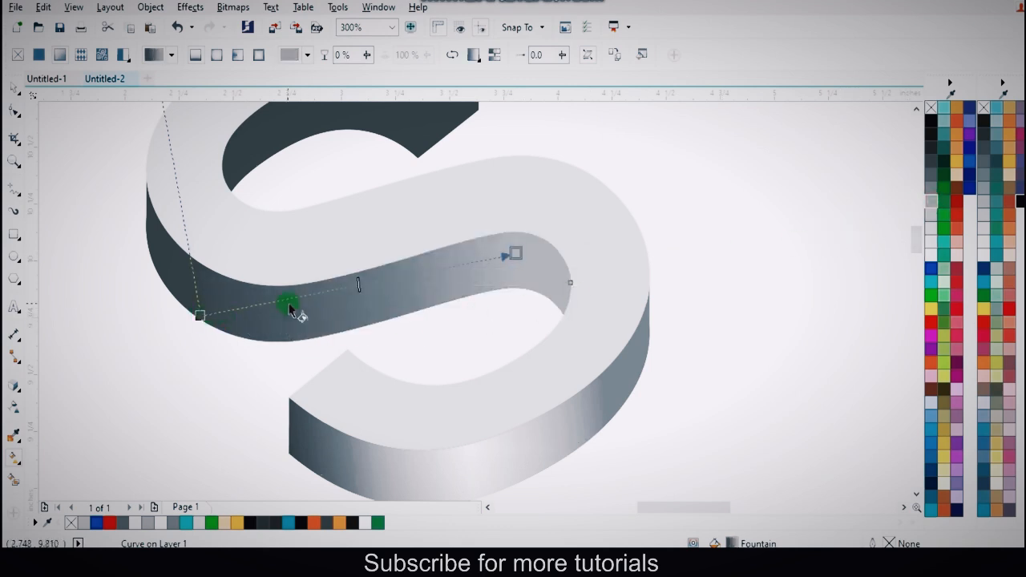
{"action": "double_click", "coordinate": [312, 295]}
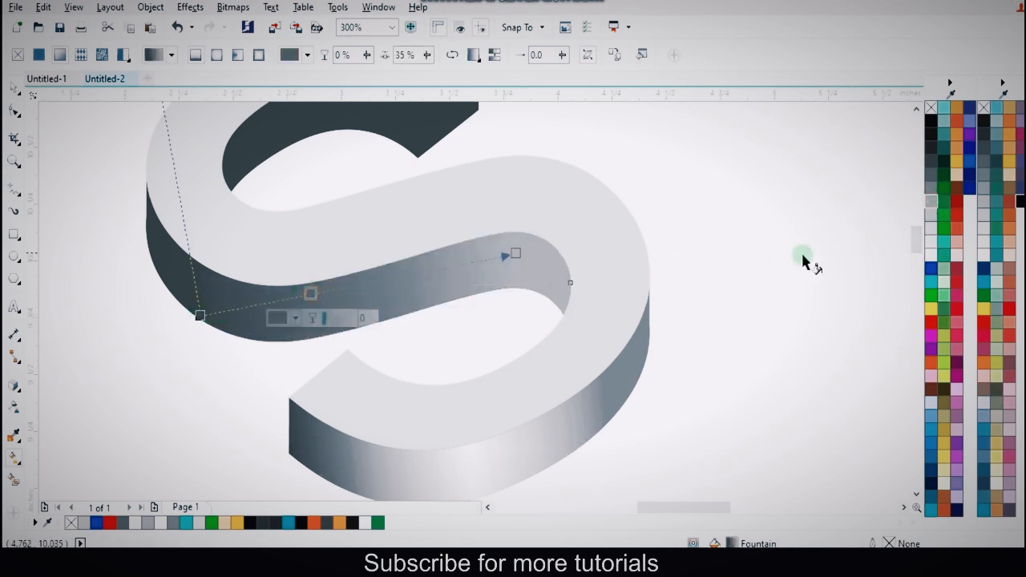
{"action": "left_click", "coordinate": [930, 242]}
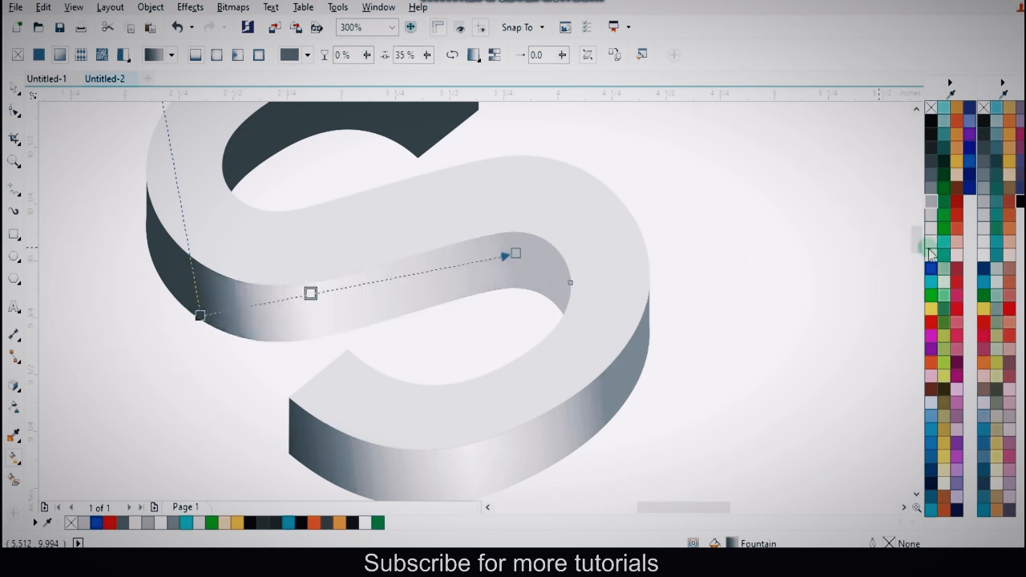
{"action": "left_click", "coordinate": [516, 253]}
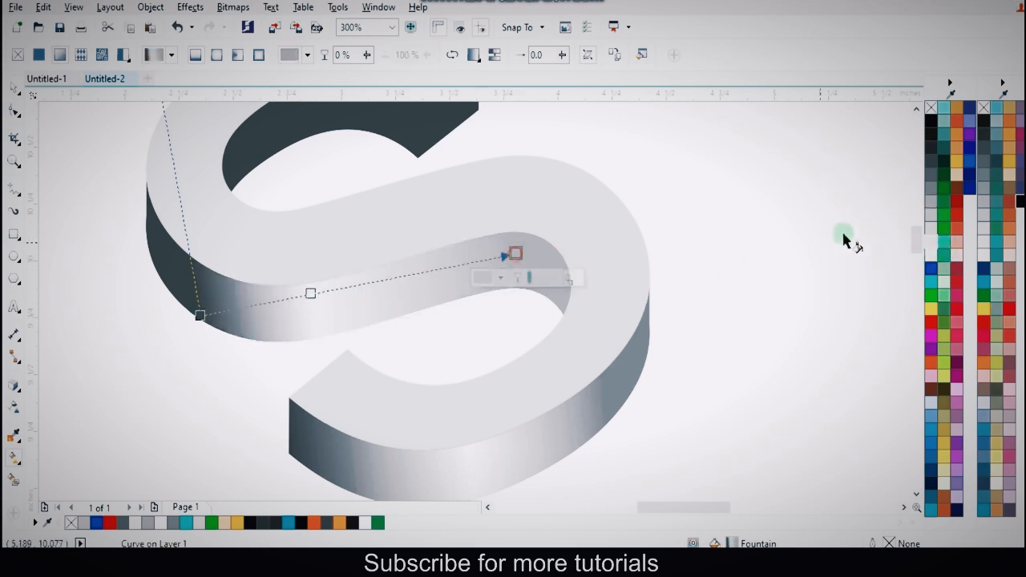
{"action": "left_click", "coordinate": [931, 160]}
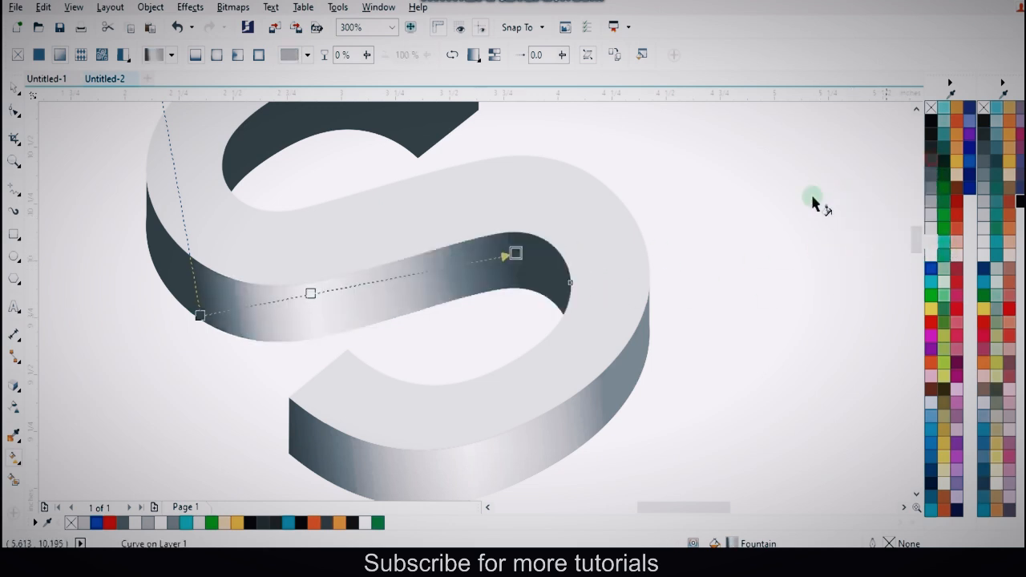
- Shift the start node of the middle side face's gradient slightly inward along the face
{"action": "left_click", "coordinate": [201, 315]}
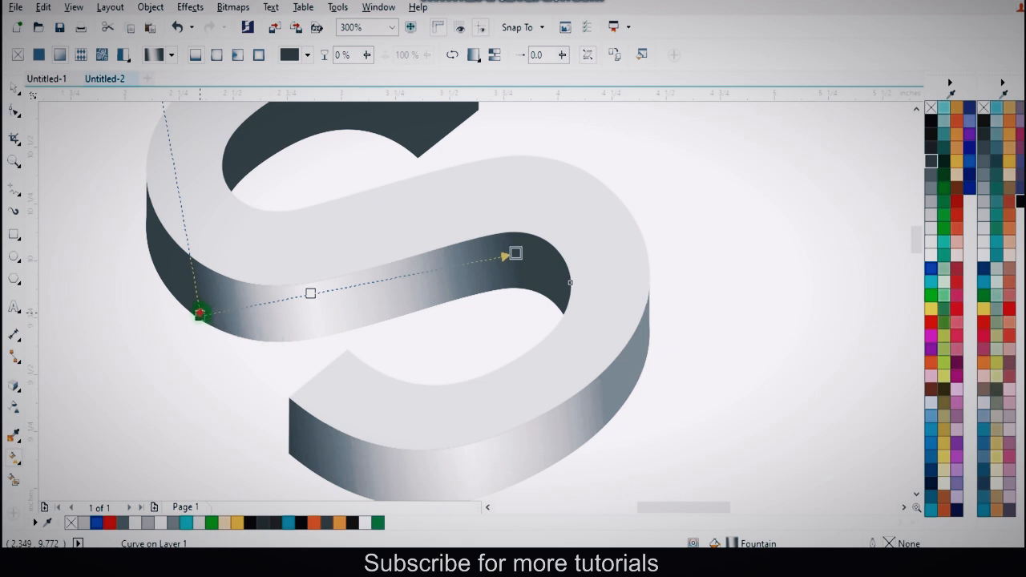
{"action": "left_click_drag", "start_coordinate": [201, 312], "coordinate": [212, 311]}
{"action": "left_click", "coordinate": [228, 340]}
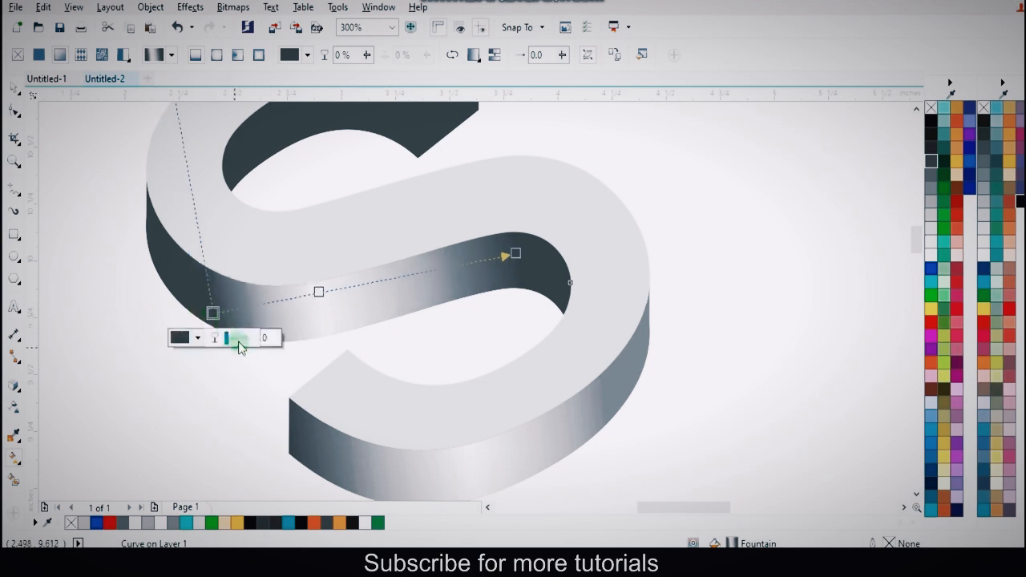
{"action": "scroll", "coordinate": [453, 210], "scroll_direction": "down", "scroll_amount": 2}
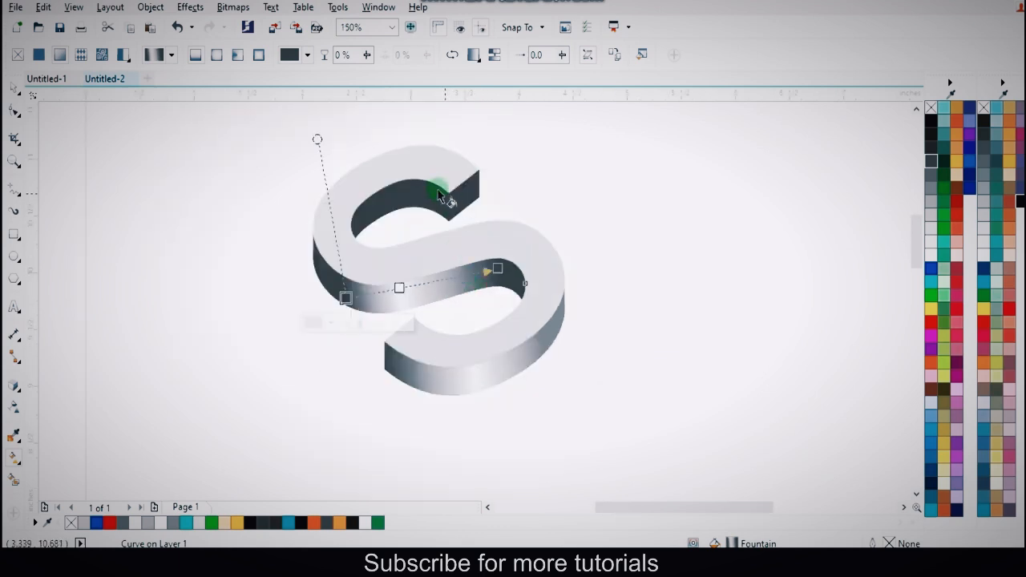
- Apply a linear gradient from dark grey to white across the upper inner side face of the S
{"action": "scroll", "coordinate": [441, 197], "scroll_direction": "up", "scroll_amount": 2}
{"action": "left_click", "coordinate": [303, 233]}
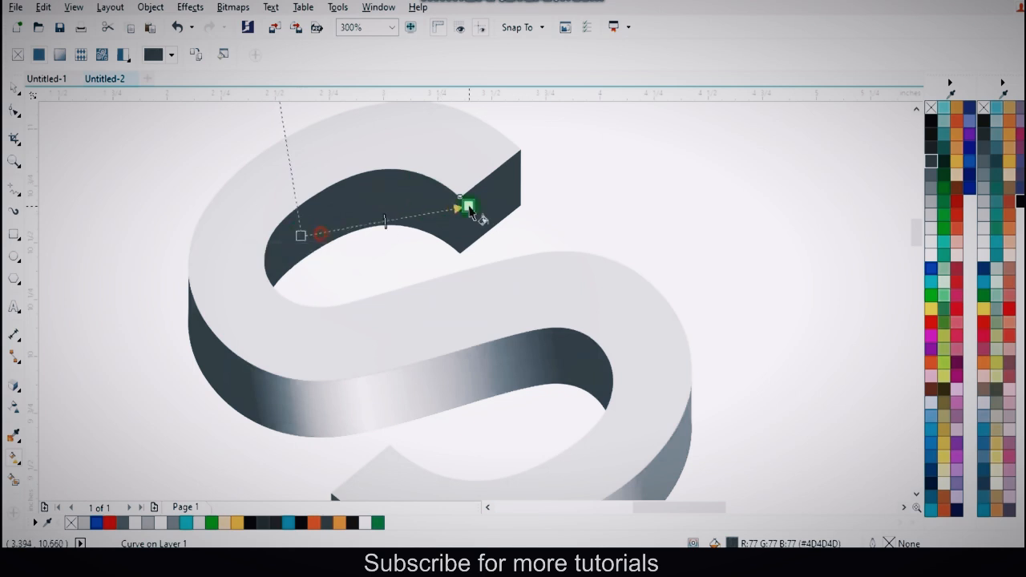
{"action": "left_click_drag", "start_coordinate": [300, 235], "coordinate": [469, 206]}
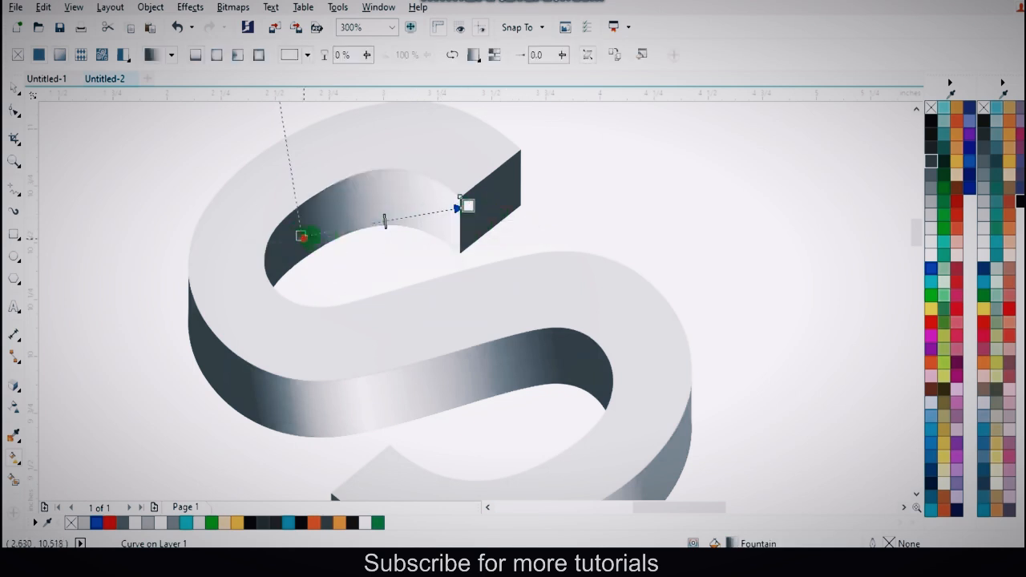
- Shade the small upper end face of the S with a linear gradient from dark grey at its inner edge to light grey at its outer edge
{"action": "left_click", "coordinate": [495, 202]}
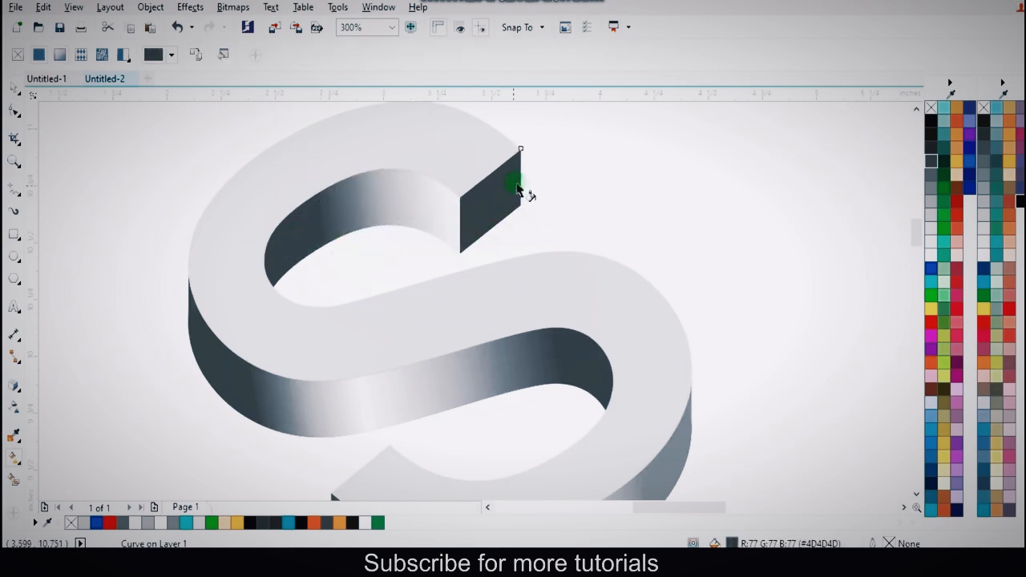
{"action": "left_click_drag", "start_coordinate": [518, 190], "coordinate": [472, 203]}
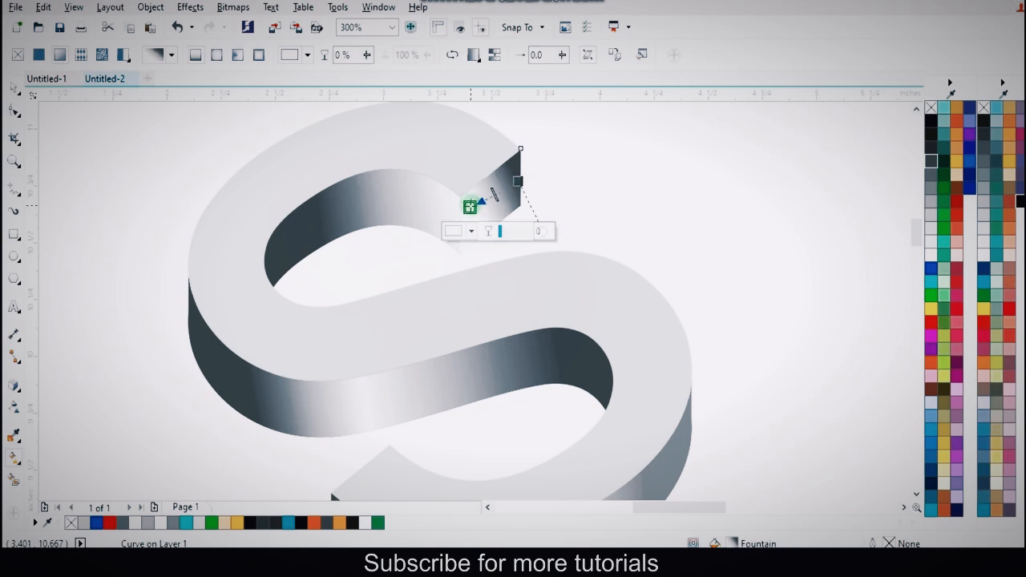
{"action": "key", "text": "ctrl+z"}
{"action": "left_click_drag", "start_coordinate": [508, 207], "coordinate": [527, 190]}
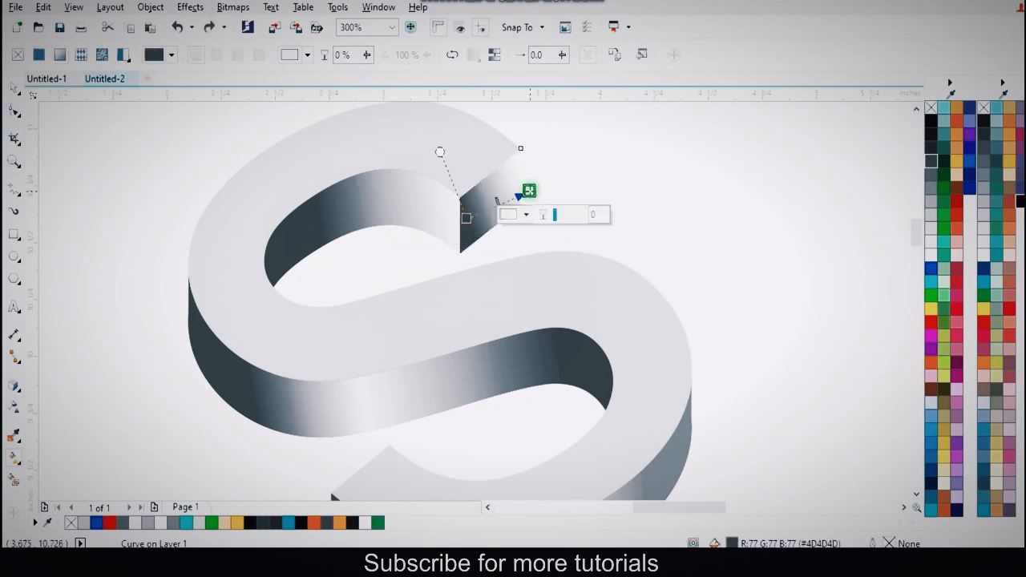
{"action": "left_click", "coordinate": [933, 210]}
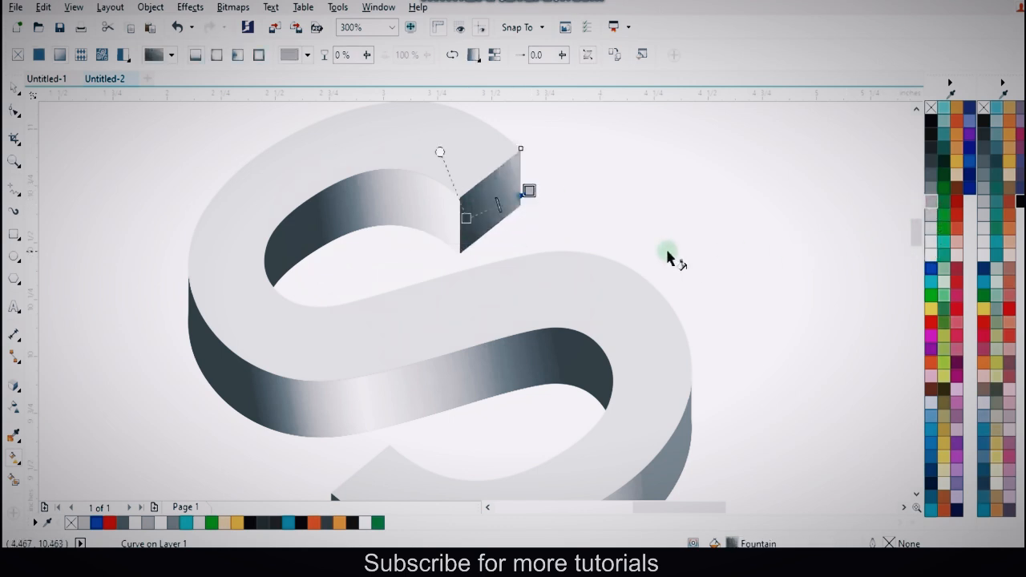
{"action": "left_click_drag", "start_coordinate": [529, 191], "coordinate": [520, 195]}
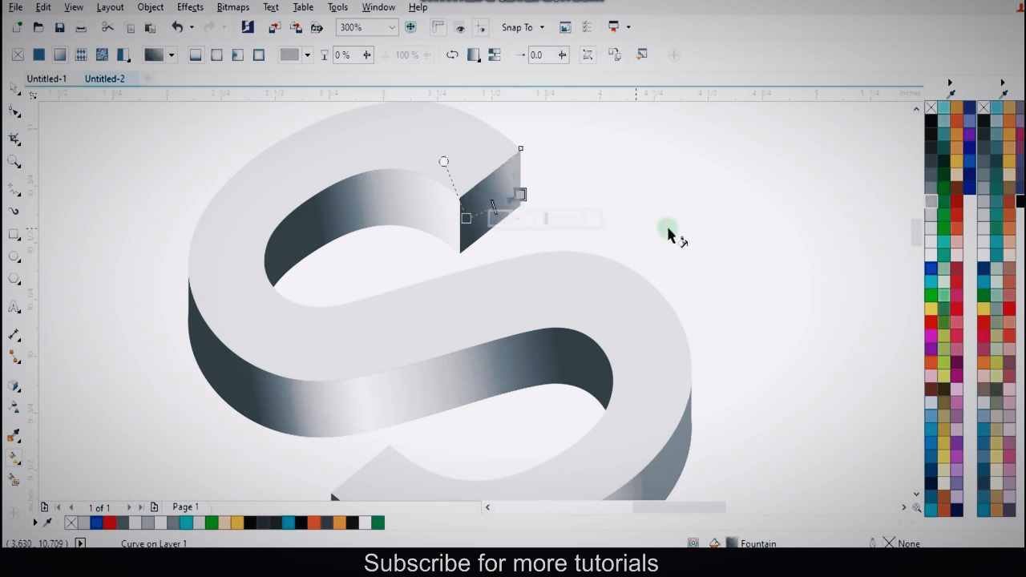
{"action": "scroll", "coordinate": [519, 251], "scroll_direction": "down", "scroll_amount": 2}
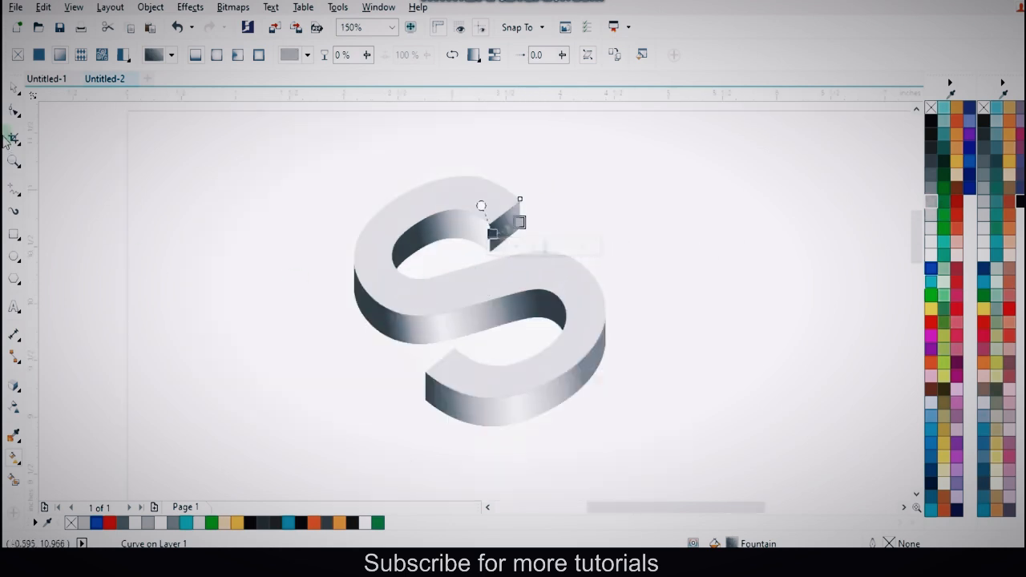
- Select the light grey flat face of the S, move it aside and undo that move
{"action": "left_click", "coordinate": [12, 87]}
{"action": "left_click", "coordinate": [652, 238]}
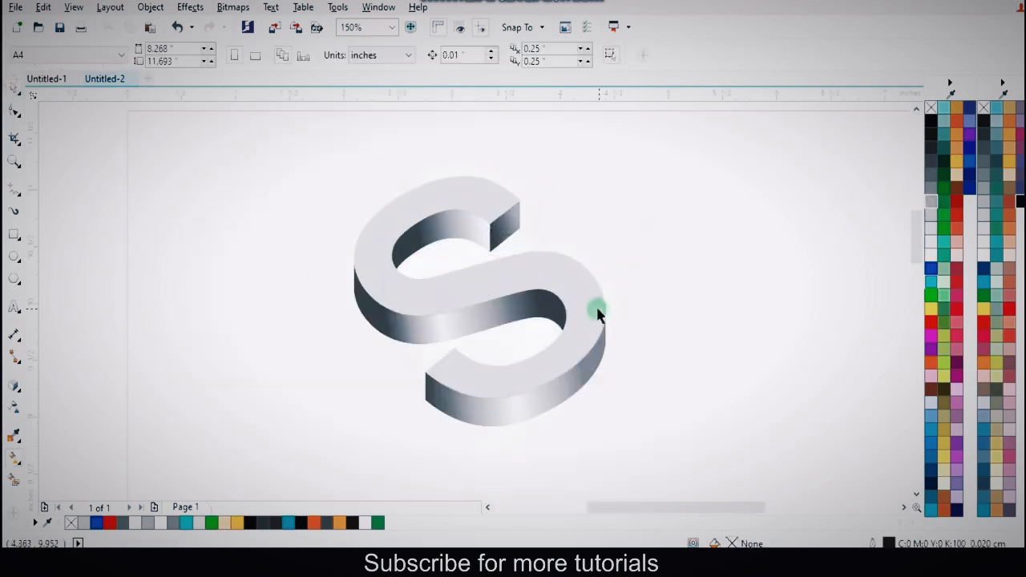
{"action": "left_click_drag", "start_coordinate": [591, 305], "coordinate": [442, 297]}
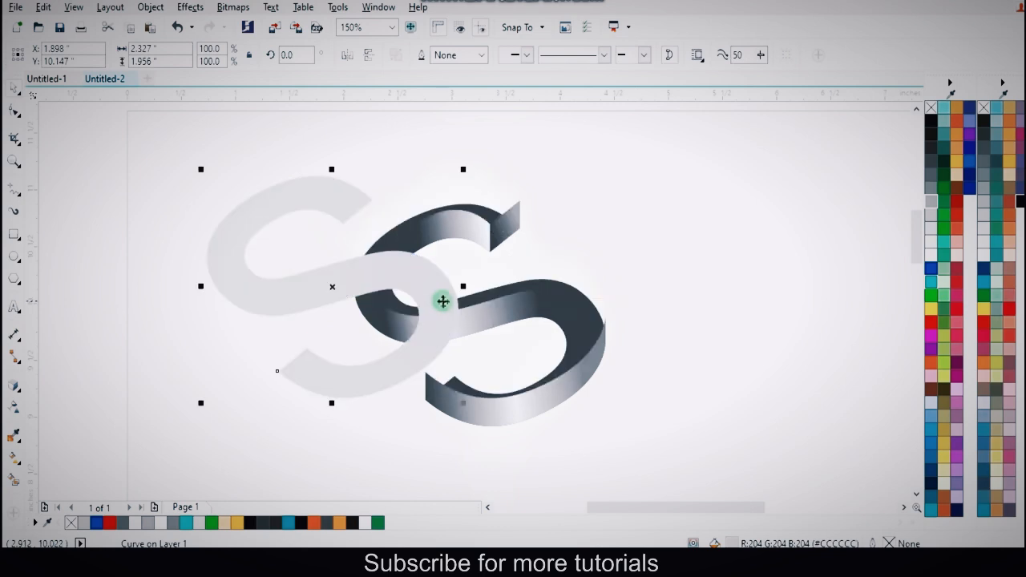
{"action": "key", "text": "ctrl+z"}
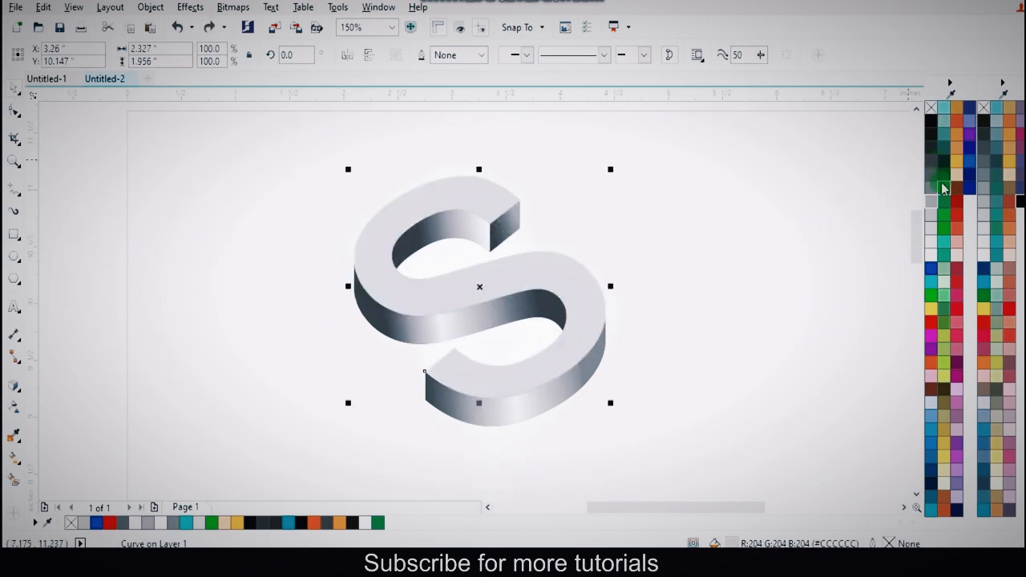
- Give the flat face of the S a red (#CC3300) hairline outline and remove its fill
{"action": "right_click", "coordinate": [955, 218]}
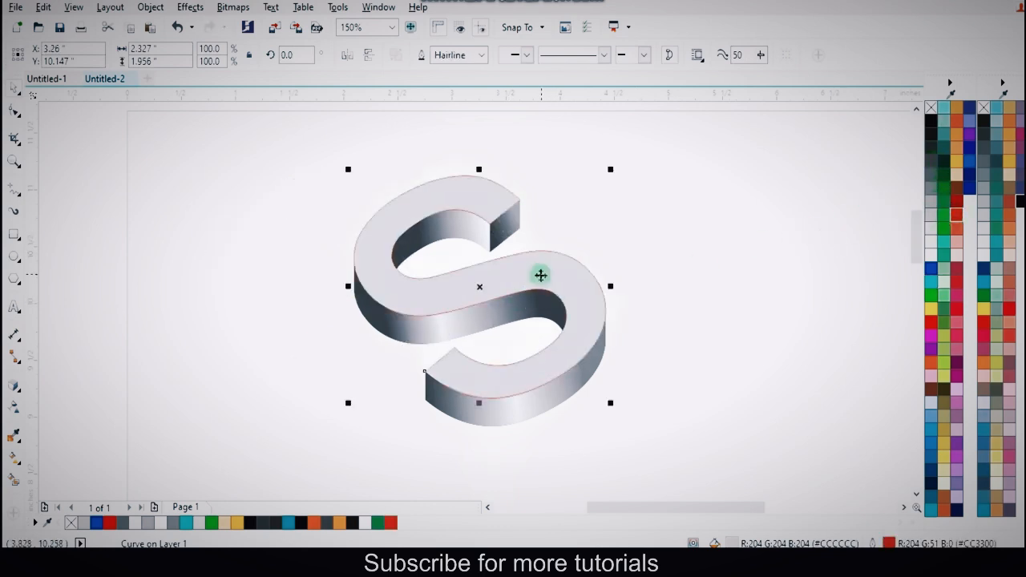
{"action": "scroll", "coordinate": [540, 275], "scroll_direction": "up", "scroll_amount": 2}
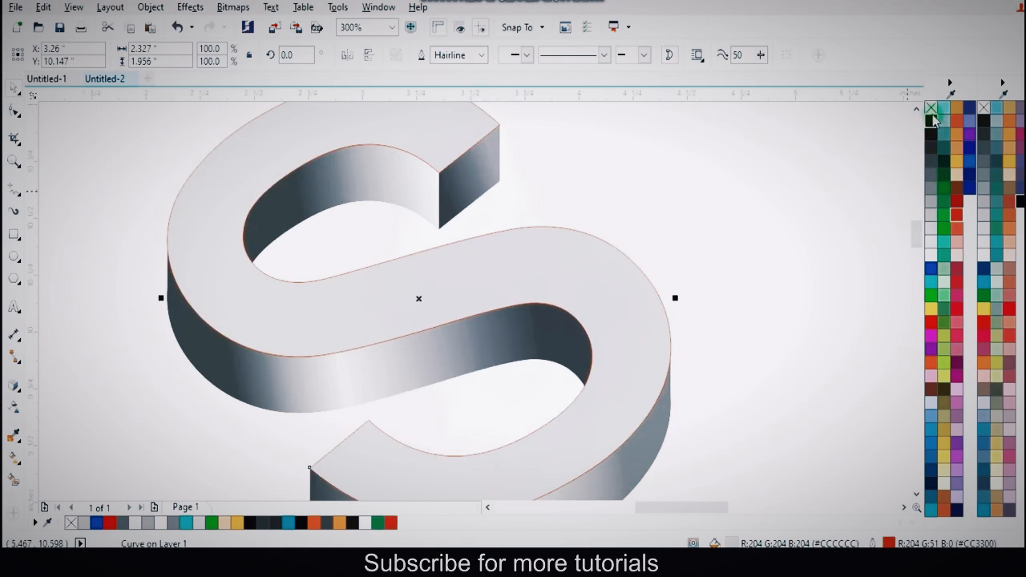
{"action": "left_click", "coordinate": [932, 112]}
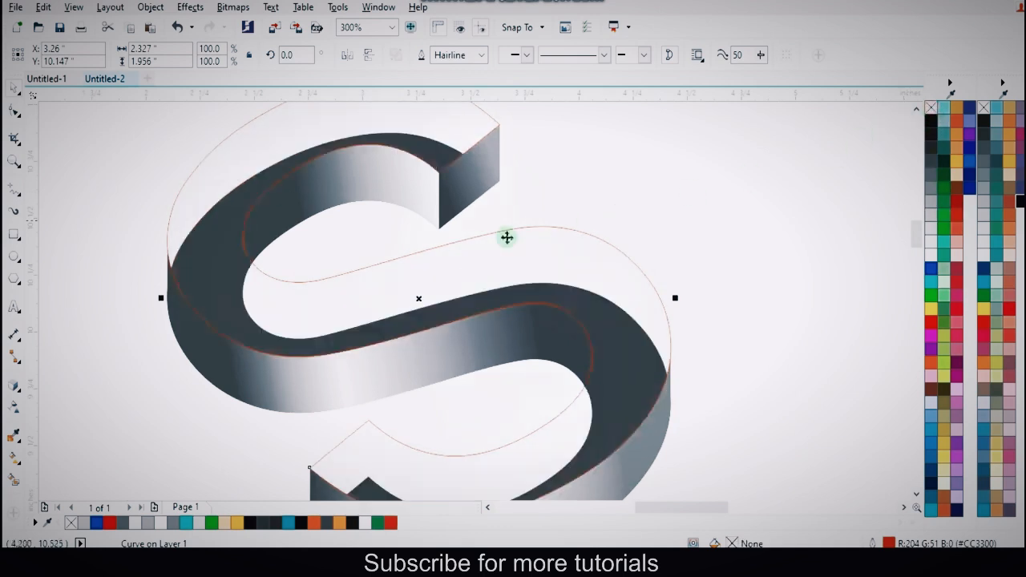
{"action": "scroll", "coordinate": [430, 252], "scroll_direction": "down", "scroll_amount": 2}
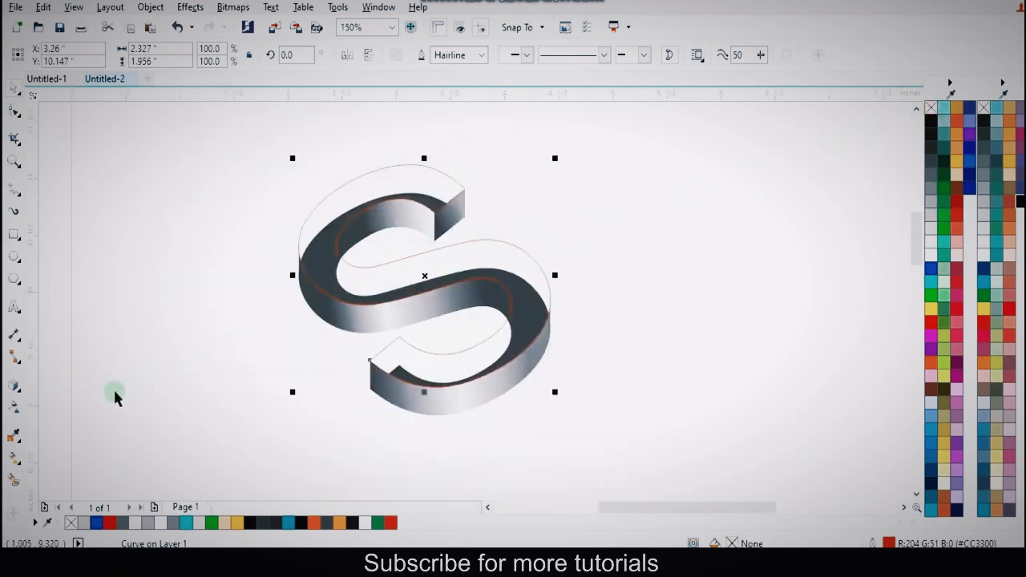
- Add a one-step inside contour with a 0.105" offset to the outlined face of the S and recolour its outline blue (#0000FF)
{"action": "left_click", "coordinate": [19, 394]}
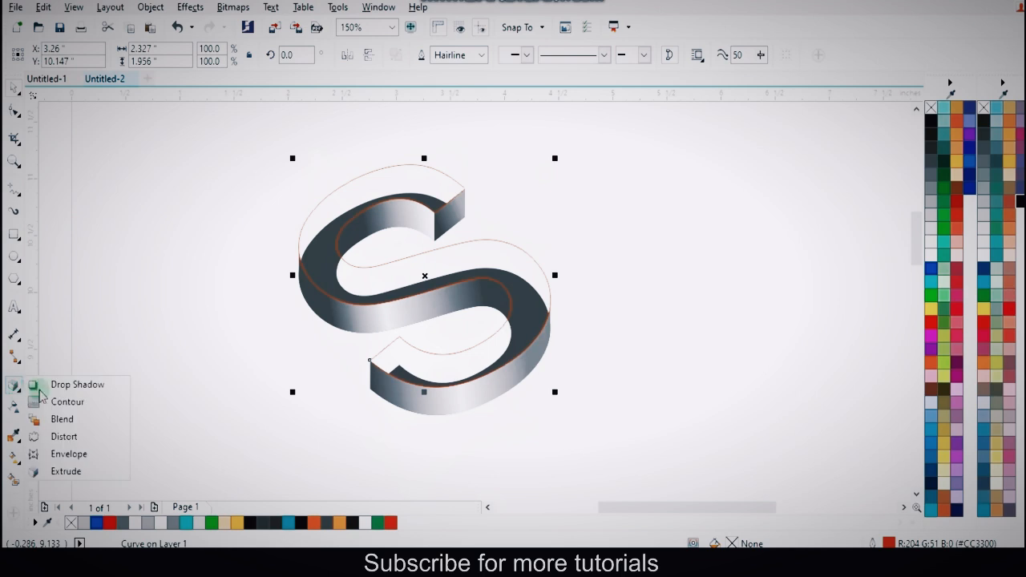
{"action": "left_click", "coordinate": [87, 403]}
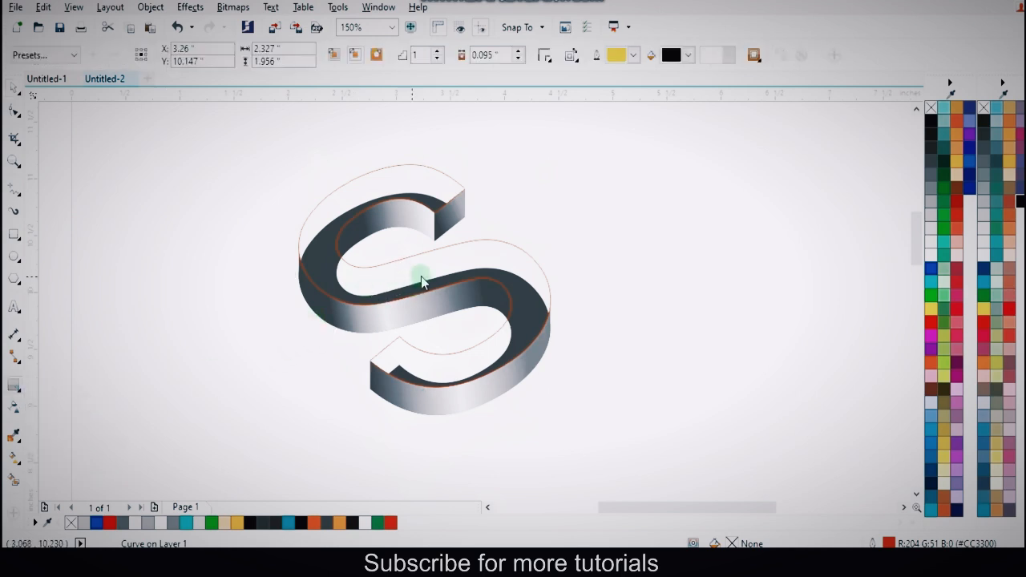
{"action": "left_click_drag", "start_coordinate": [422, 281], "coordinate": [518, 346]}
{"action": "left_click", "coordinate": [550, 300]}
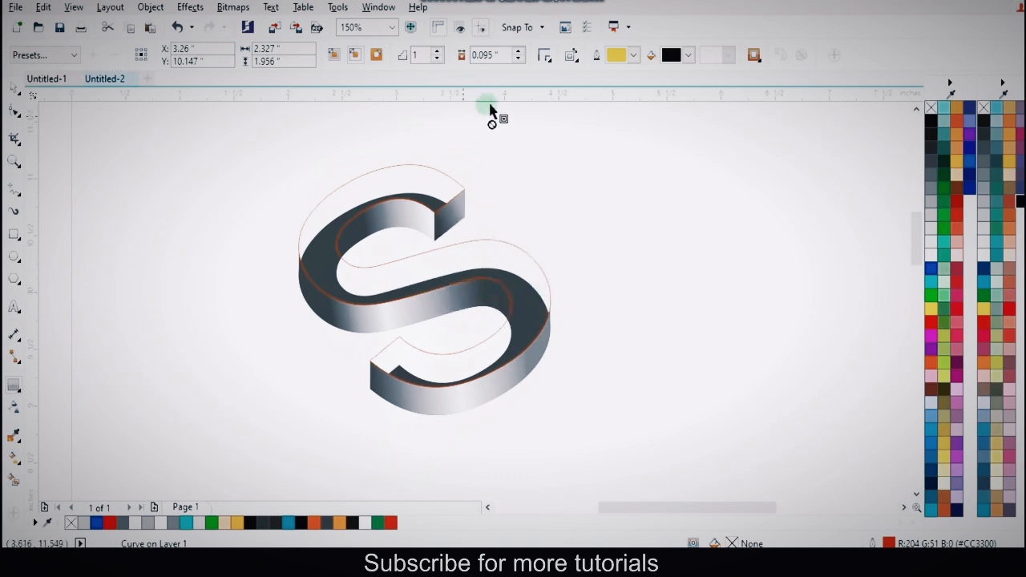
{"action": "left_click", "coordinate": [519, 52]}
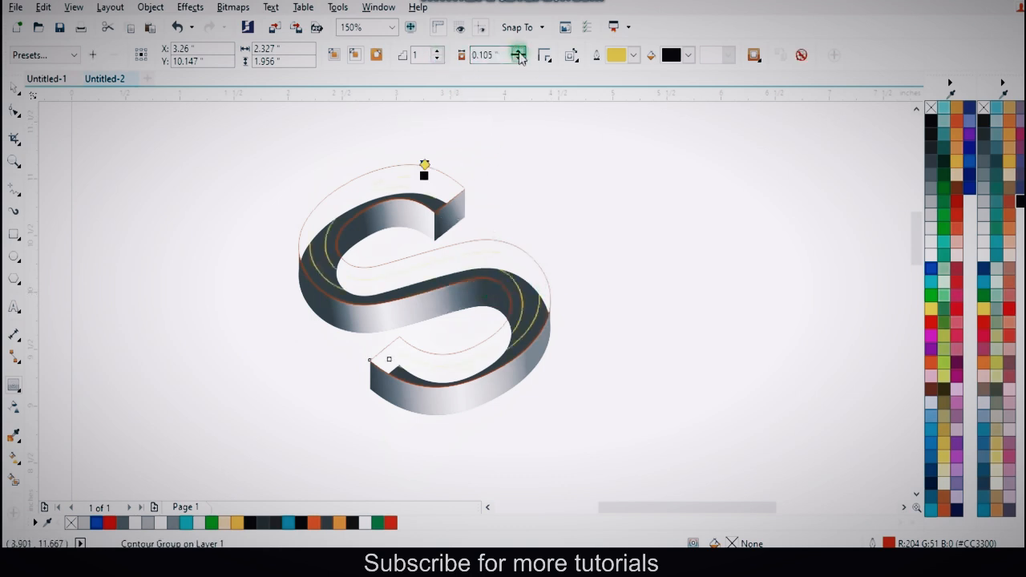
{"action": "scroll", "coordinate": [428, 174], "scroll_direction": "up", "scroll_amount": 2}
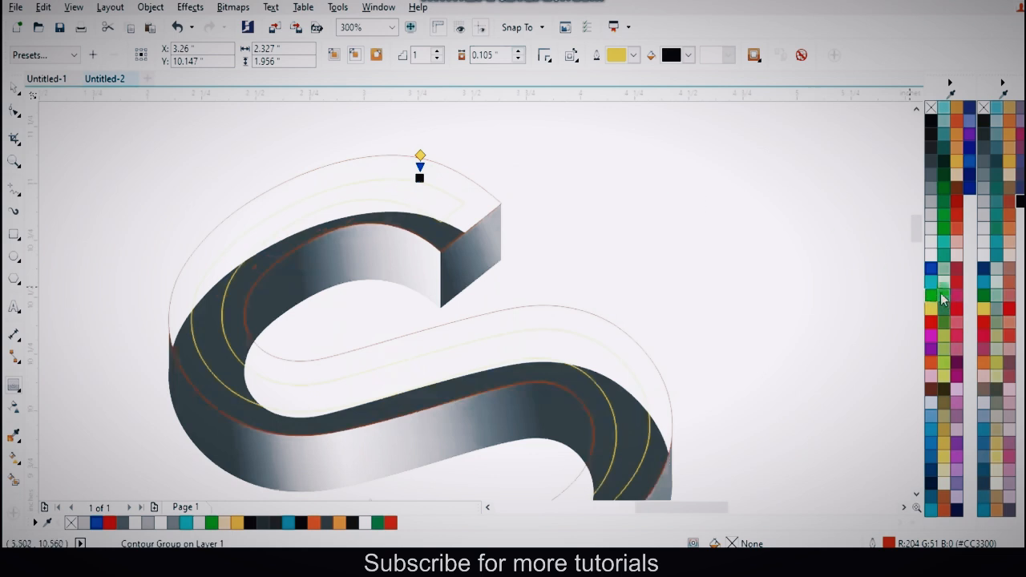
{"action": "right_click", "coordinate": [931, 270]}
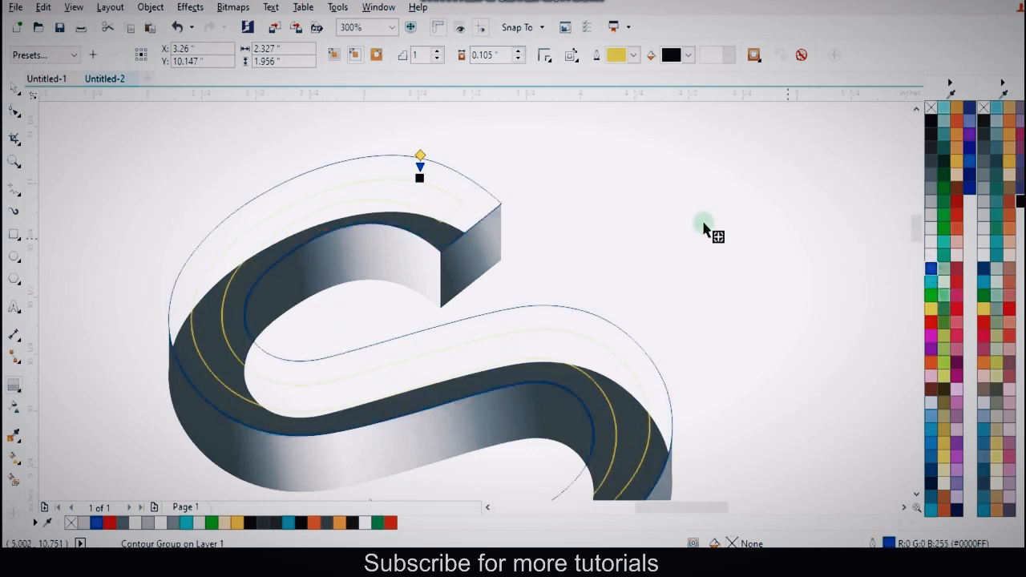
- Set the contour offset of the S face to 0.045"
{"action": "left_click", "coordinate": [519, 59]}
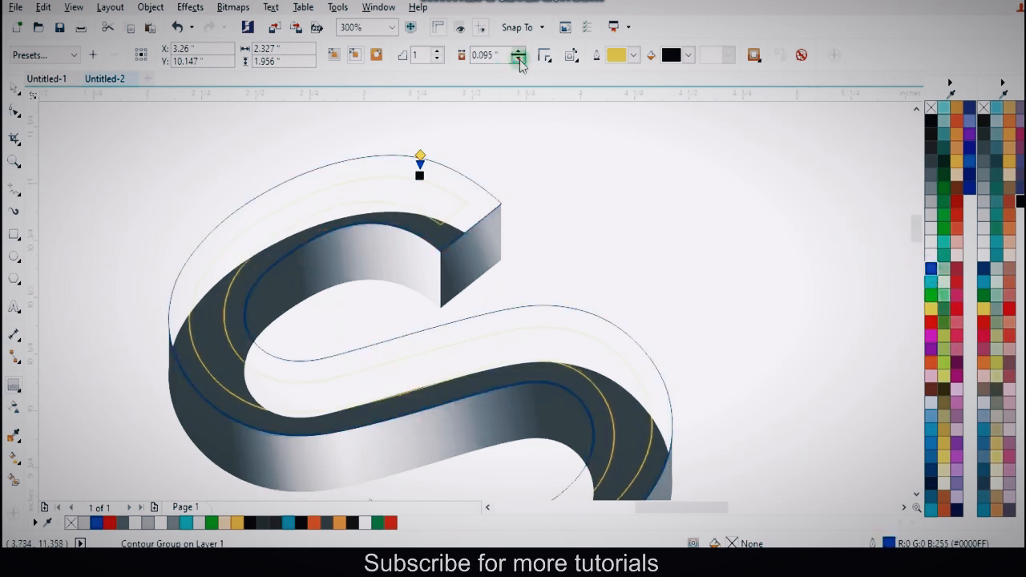
{"action": "left_click", "coordinate": [519, 59]}
{"action": "left_click", "coordinate": [518, 59]}
{"action": "left_click", "coordinate": [518, 59]}
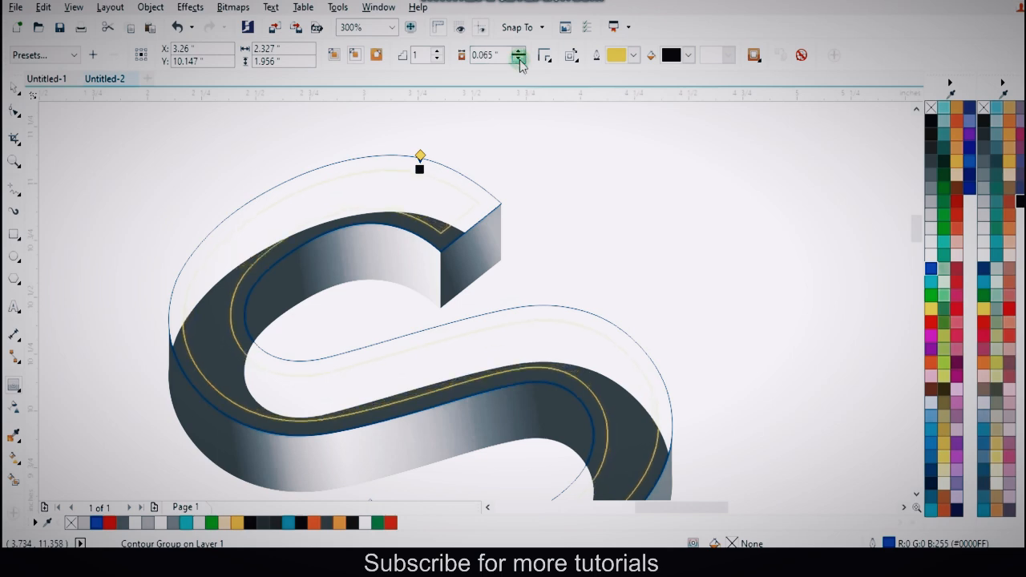
{"action": "left_click", "coordinate": [519, 59]}
{"action": "scroll", "coordinate": [458, 142], "scroll_direction": "up", "scroll_amount": 4}
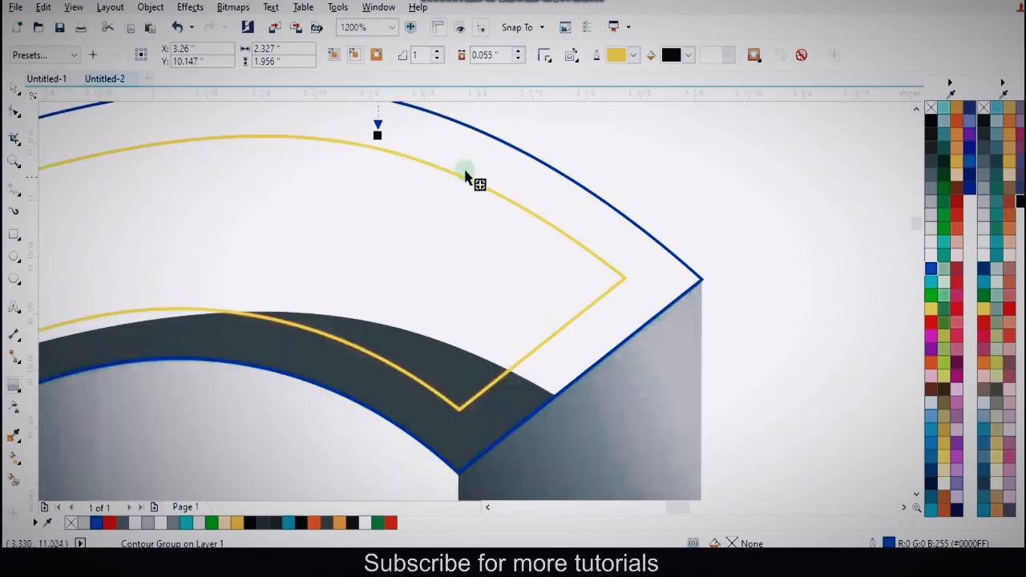
{"action": "left_click", "coordinate": [518, 60]}
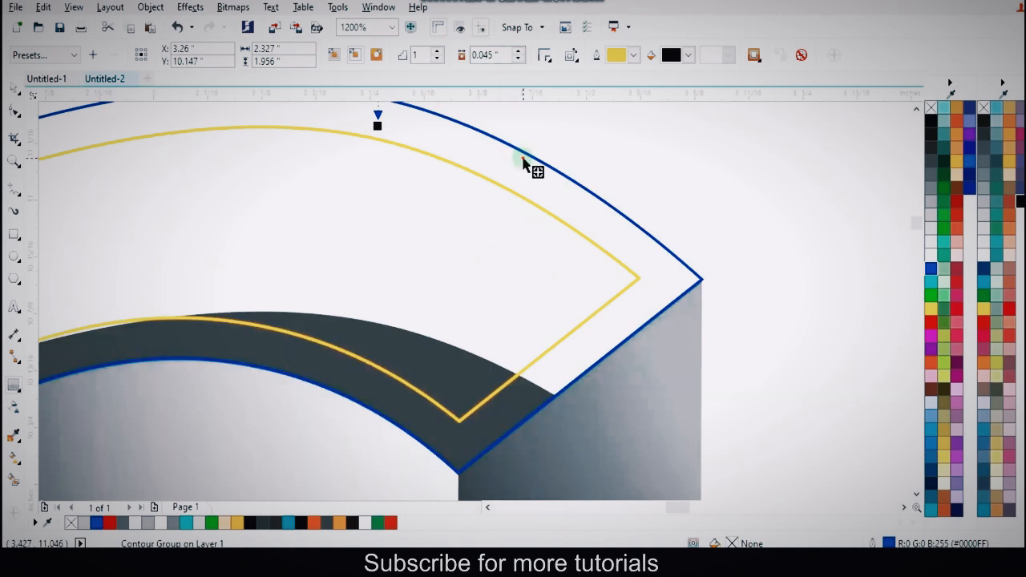
{"action": "scroll", "coordinate": [521, 163], "scroll_direction": "down", "scroll_amount": 4}
{"action": "scroll", "coordinate": [508, 167], "scroll_direction": "up", "scroll_amount": 1}
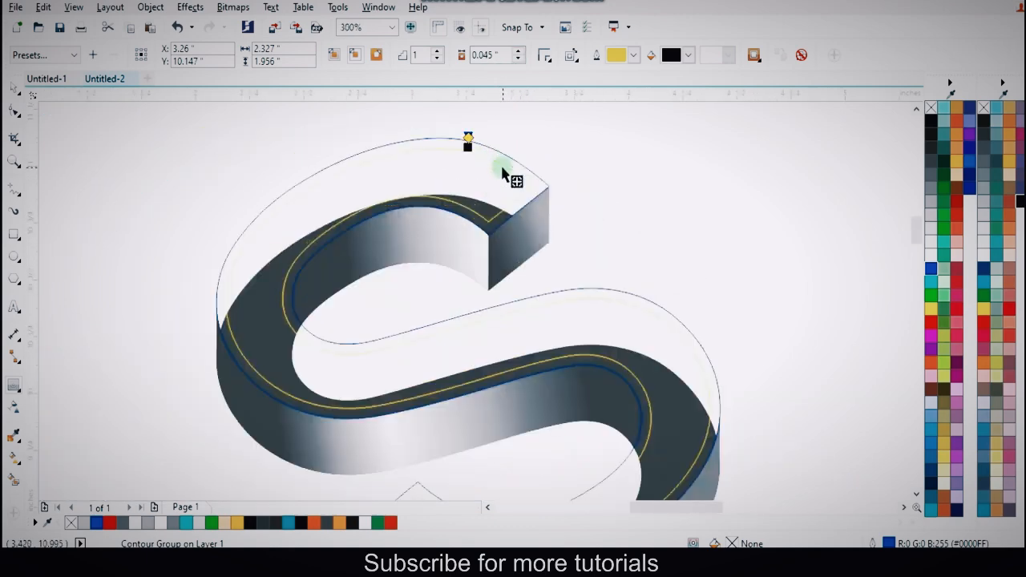
{"action": "scroll", "coordinate": [498, 171], "scroll_direction": "down", "scroll_amount": 1}
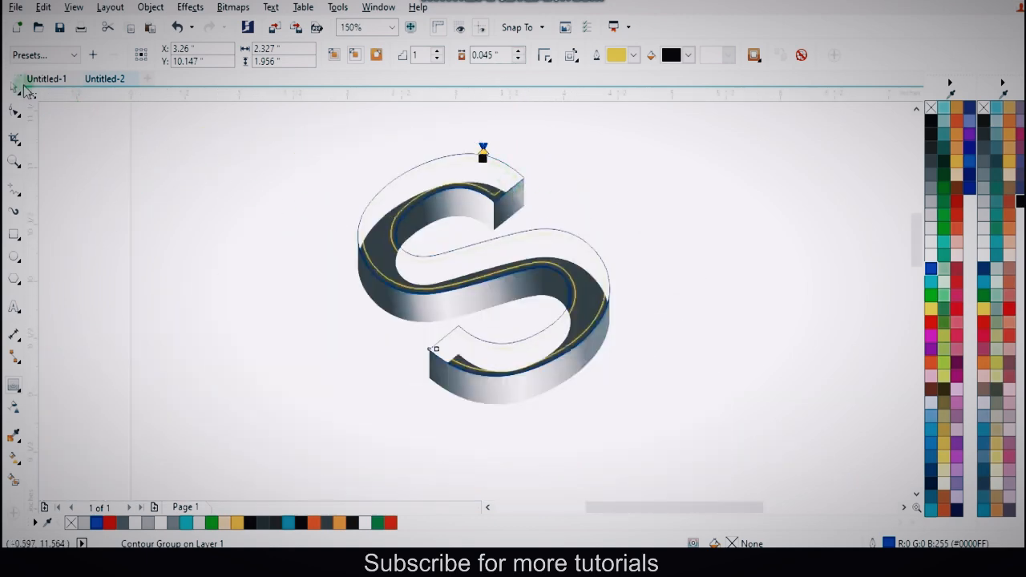
- Fill the contoured face of the S with blue (#0000FF) and break its contour group apart
{"action": "left_click", "coordinate": [14, 89]}
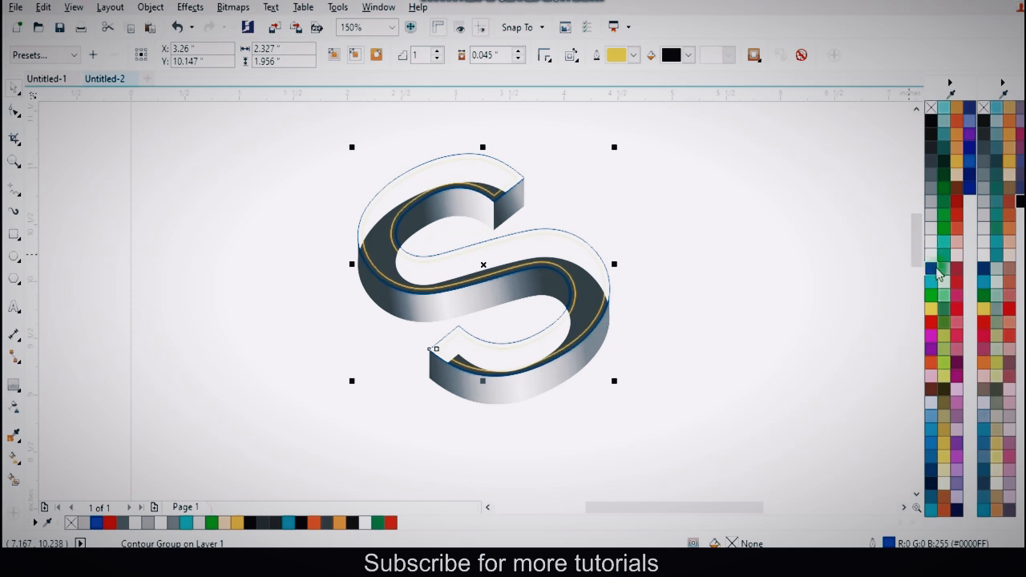
{"action": "left_click", "coordinate": [932, 269]}
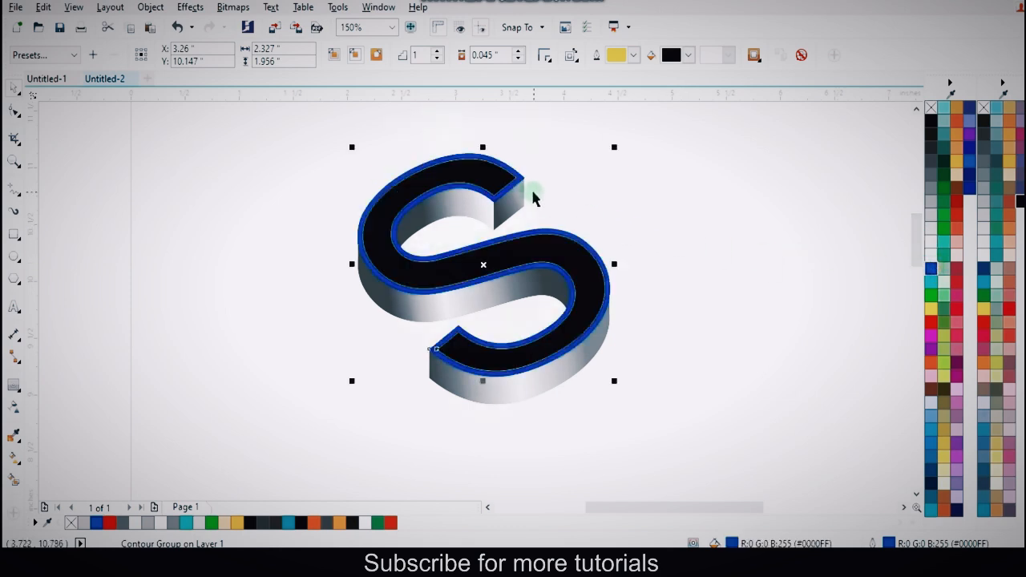
{"action": "scroll", "coordinate": [518, 197], "scroll_direction": "up", "scroll_amount": 1}
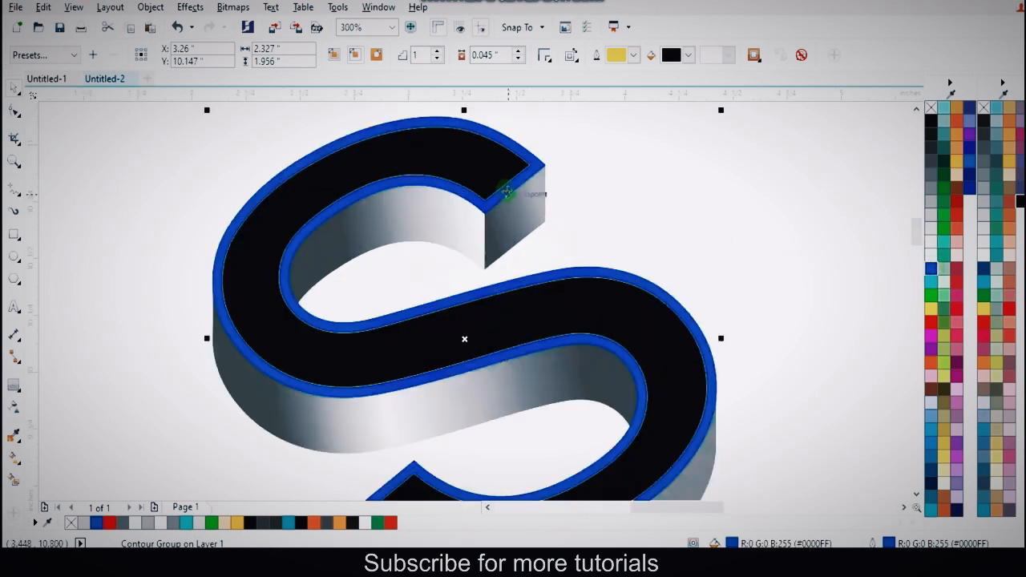
{"action": "left_click", "coordinate": [630, 201]}
{"action": "left_click", "coordinate": [501, 174]}
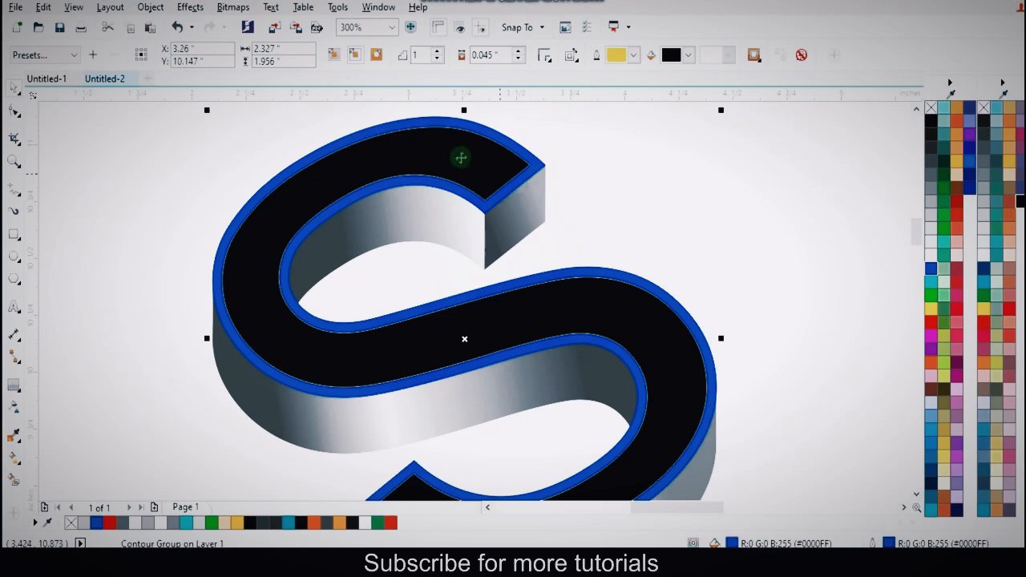
{"action": "left_click", "coordinate": [151, 7]}
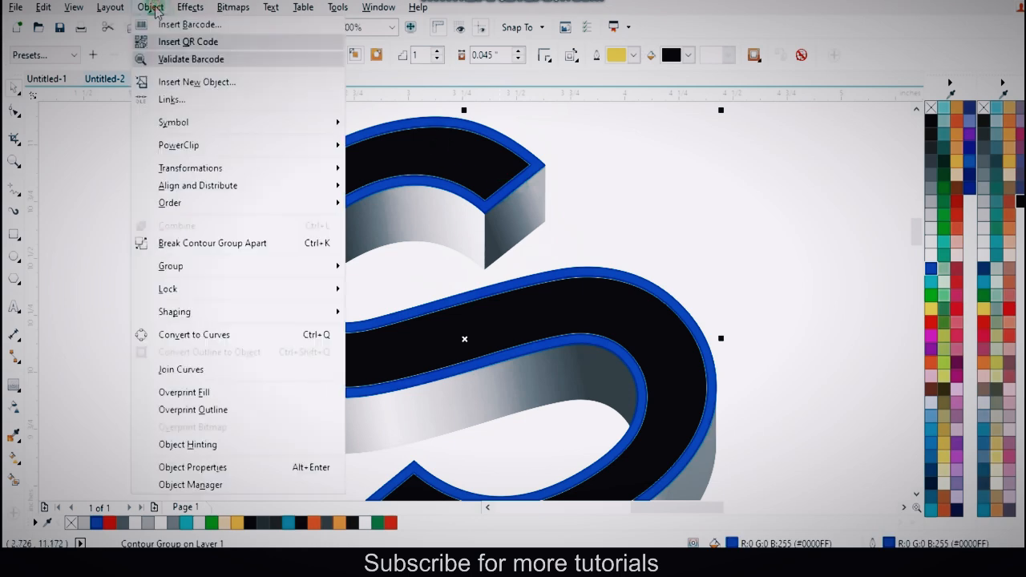
{"action": "left_click", "coordinate": [284, 248]}
{"action": "left_click", "coordinate": [614, 171]}
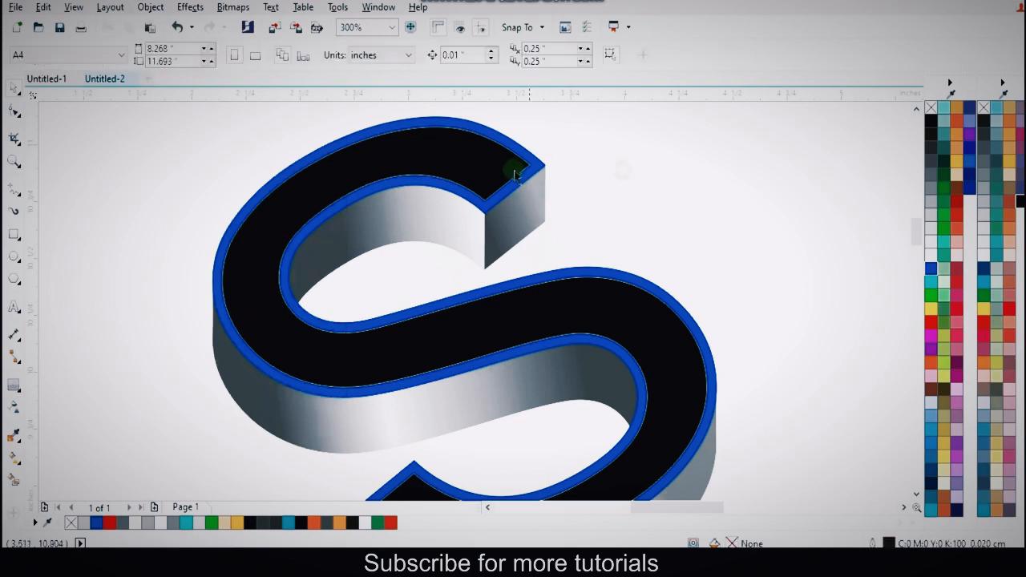
- Fill the separated inner contour shape of the S with the same blue (#0000FF)
{"action": "left_click", "coordinate": [512, 171]}
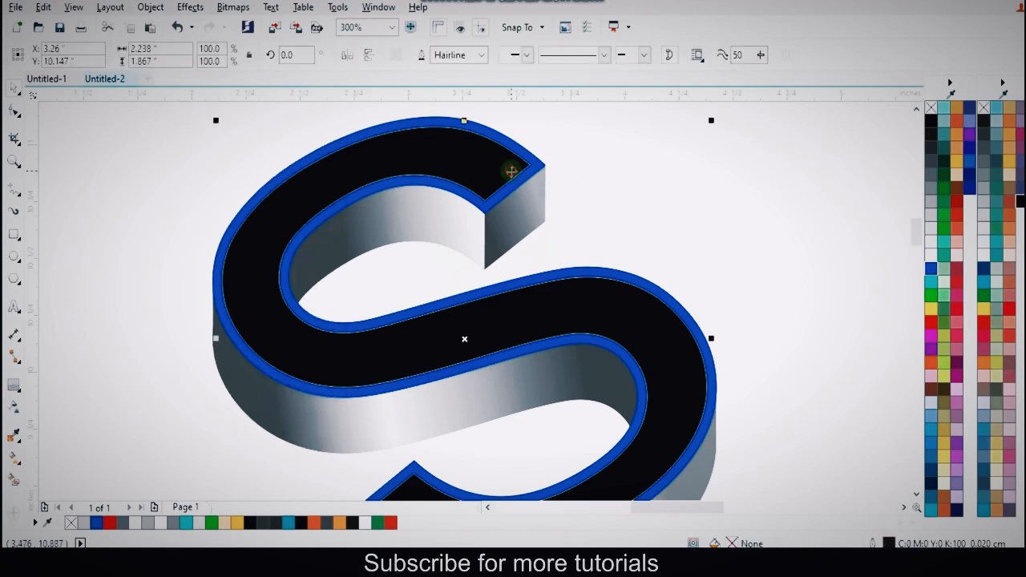
{"action": "left_click", "coordinate": [933, 271]}
{"action": "left_click", "coordinate": [764, 252]}
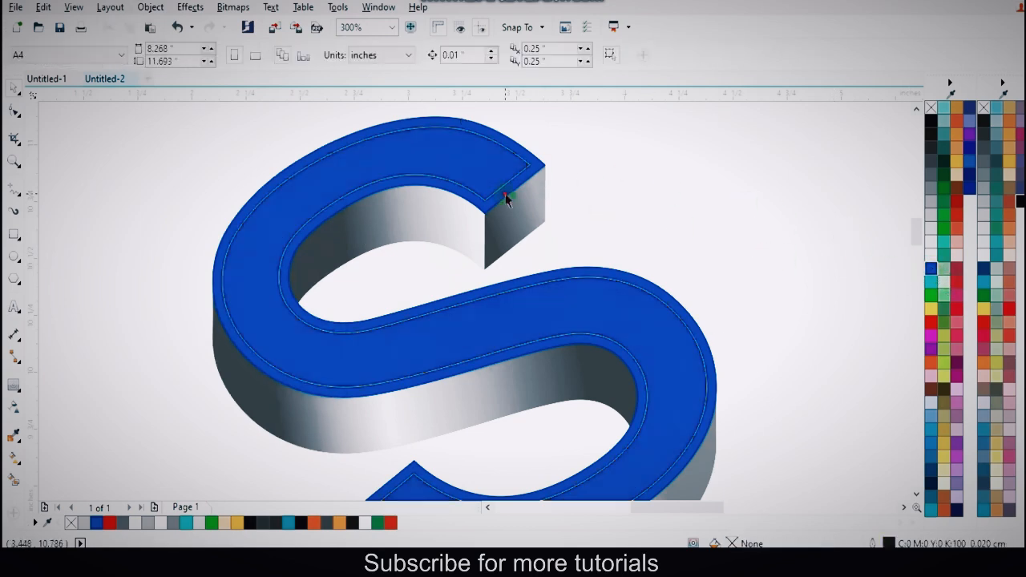
- Fill the outer face shape around the blue S with light grey (#CCCCCC)
{"action": "left_click", "coordinate": [507, 201]}
{"action": "left_click", "coordinate": [929, 231]}
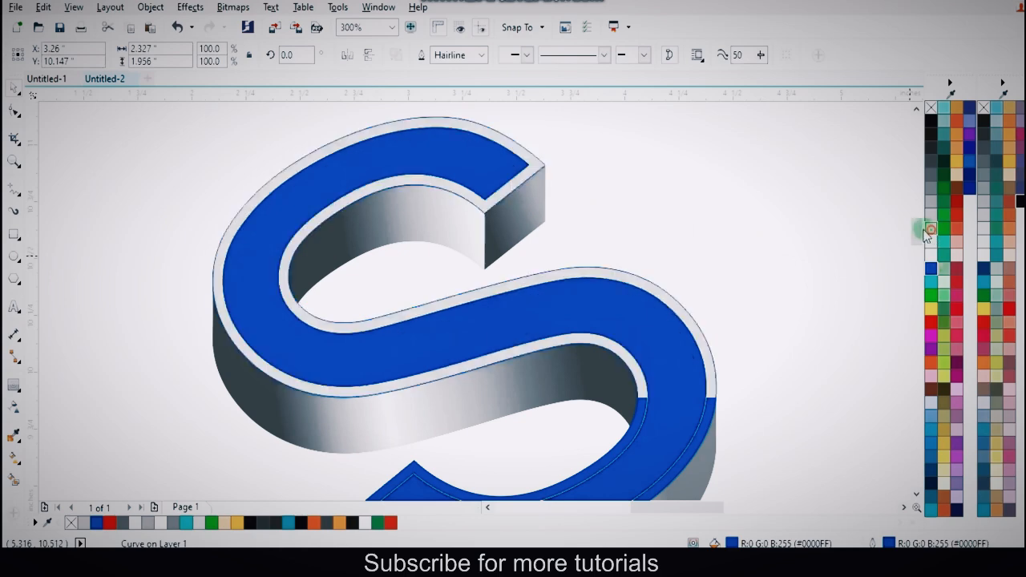
{"action": "scroll", "coordinate": [345, 201], "scroll_direction": "down", "scroll_amount": 2}
{"action": "left_click", "coordinate": [591, 137]}
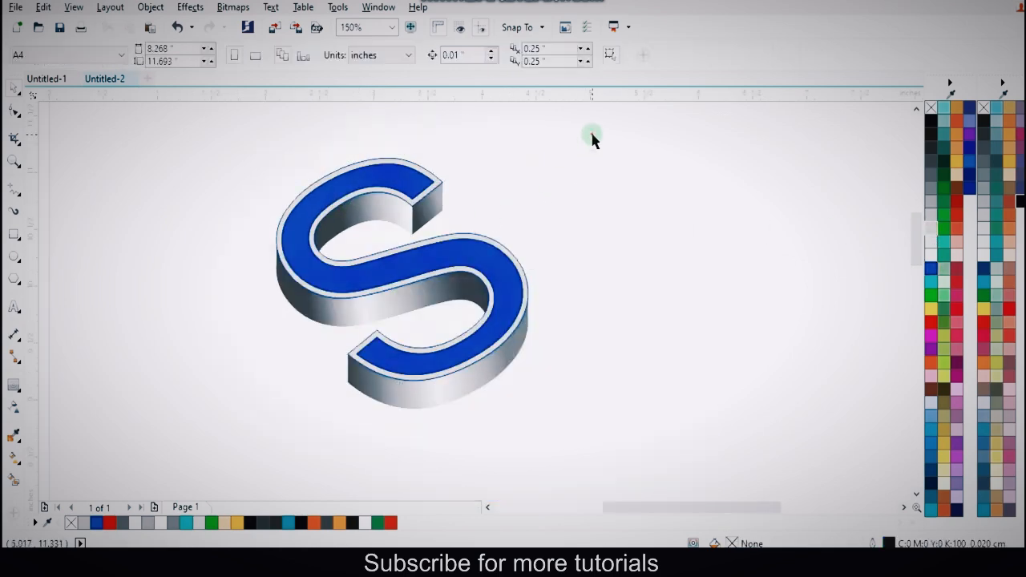
- Remove the outlines from all parts of the S and fill its outer face shape with white (#FFFFFF)
{"action": "left_click_drag", "start_coordinate": [248, 429], "coordinate": [562, 128]}
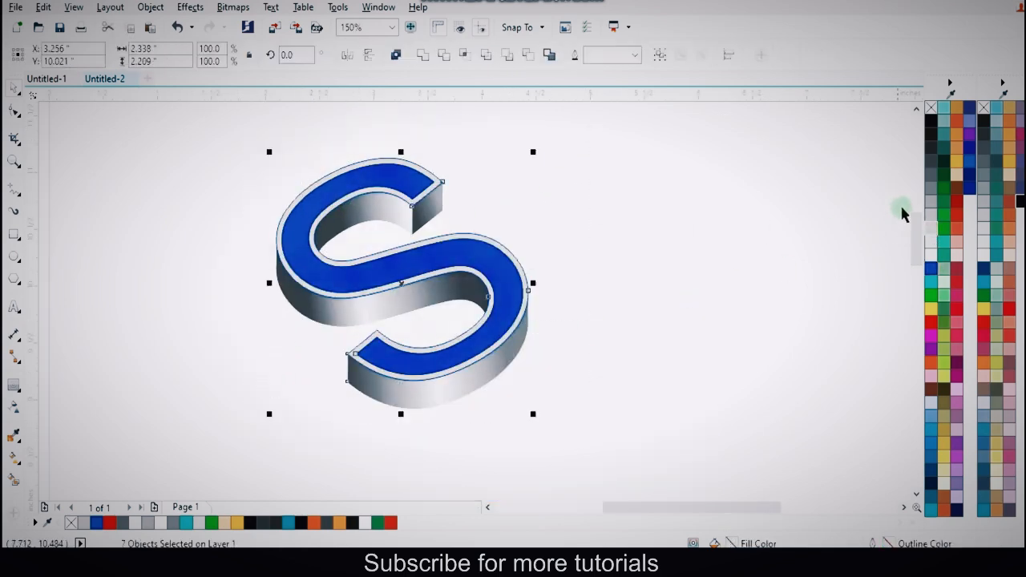
{"action": "right_click", "coordinate": [929, 113]}
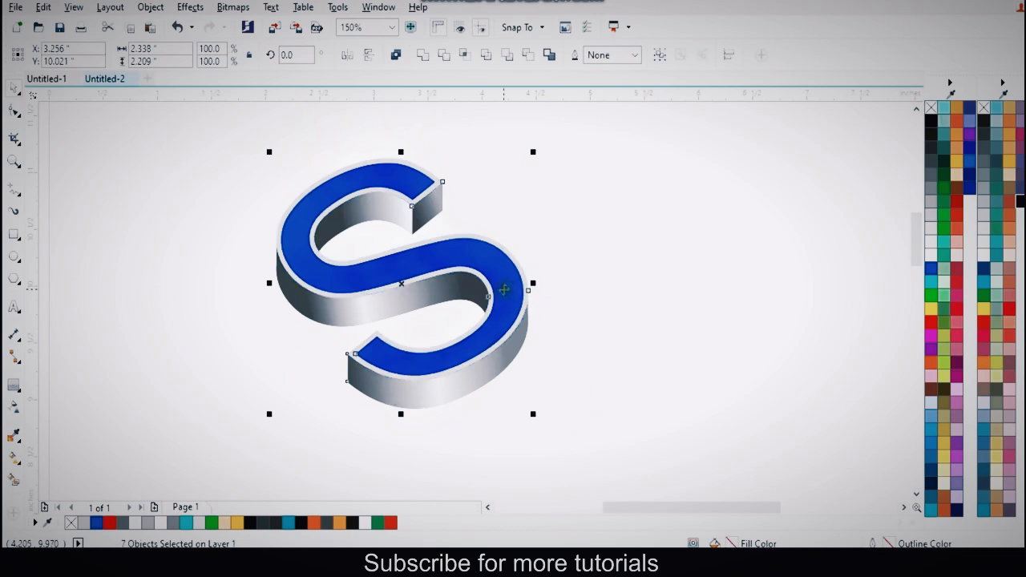
{"action": "left_click", "coordinate": [539, 317]}
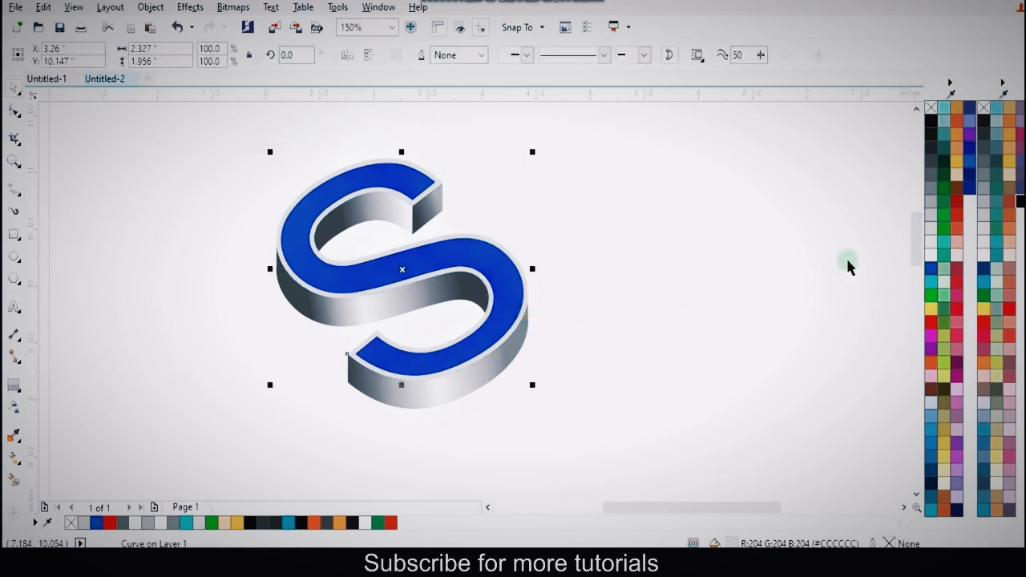
{"action": "left_click", "coordinate": [931, 255]}
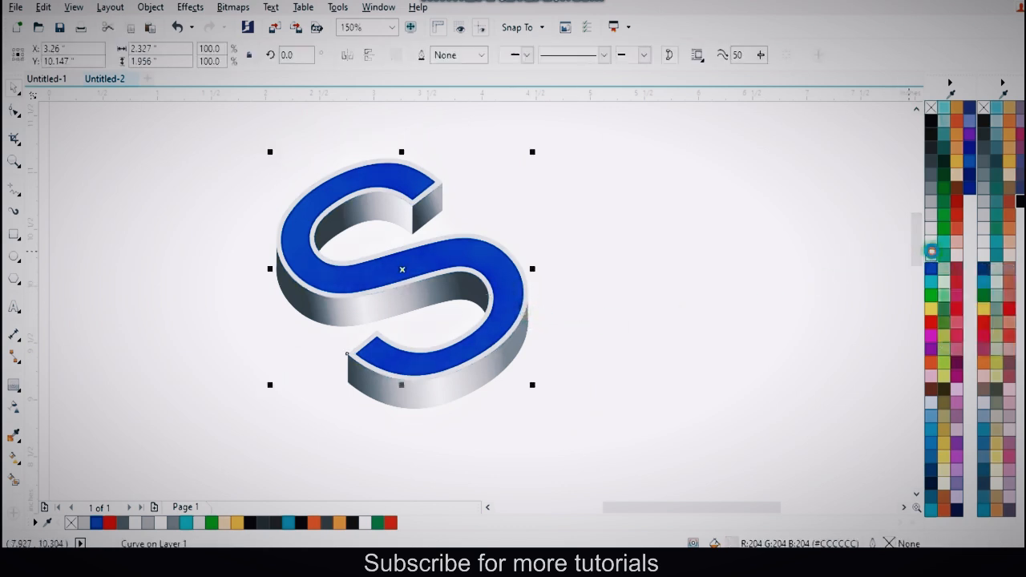
{"action": "left_click", "coordinate": [931, 241]}
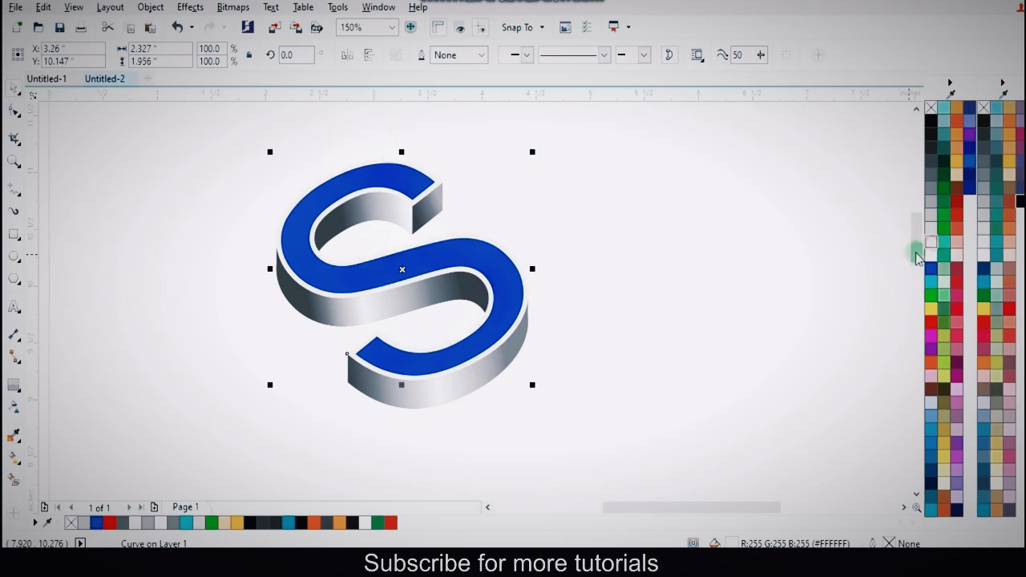
{"action": "left_click", "coordinate": [639, 306]}
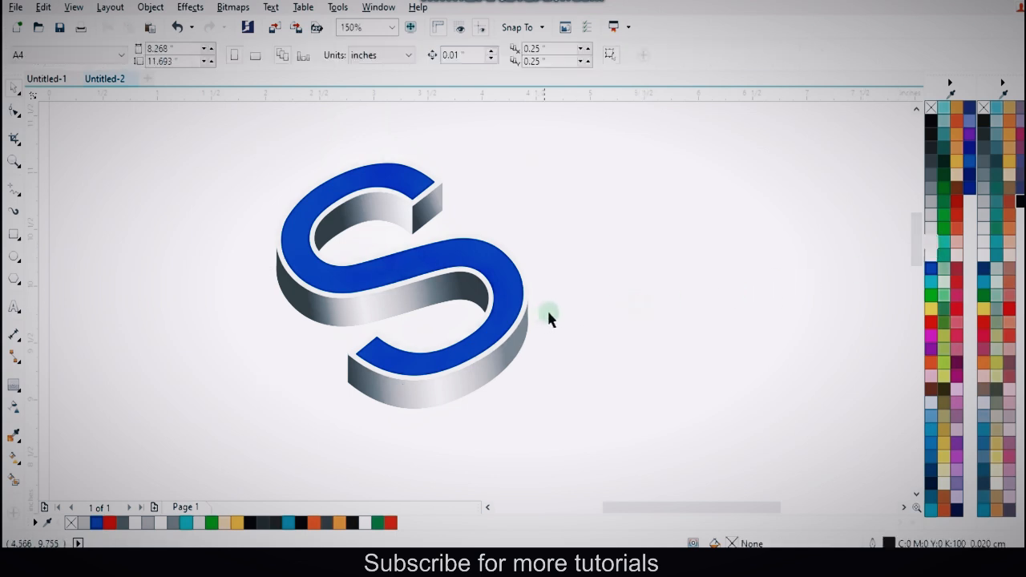
{"action": "scroll", "coordinate": [513, 293], "scroll_direction": "up", "scroll_amount": 2}
{"action": "left_click", "coordinate": [513, 291]}
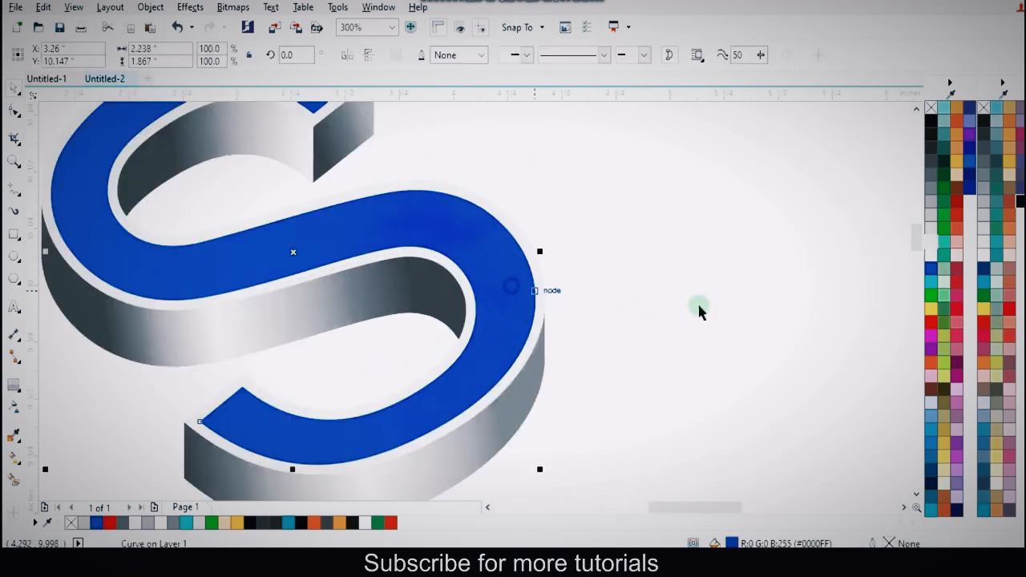
{"action": "scroll", "coordinate": [509, 340], "scroll_direction": "down", "scroll_amount": 2}
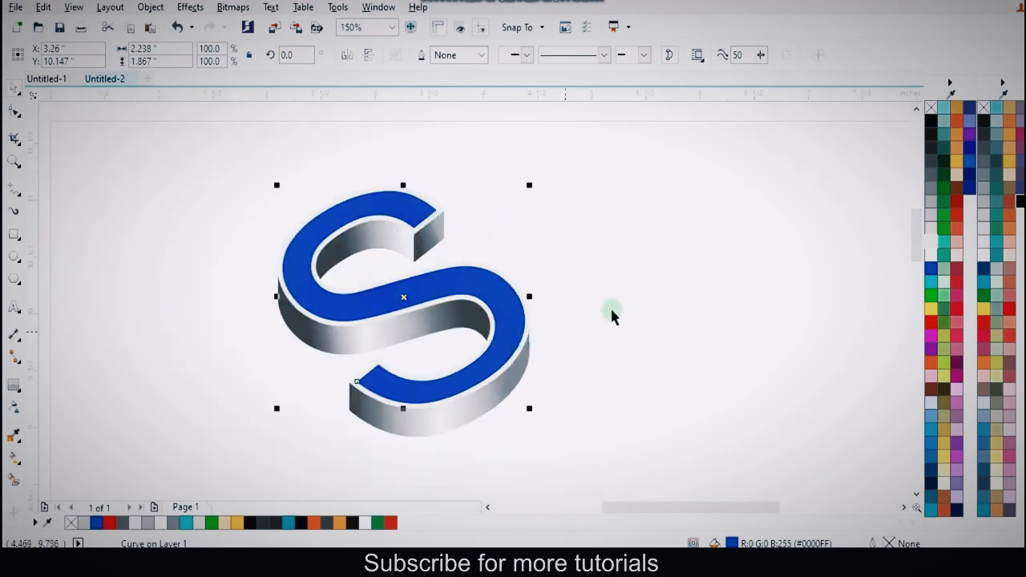
{"action": "left_click", "coordinate": [603, 273]}
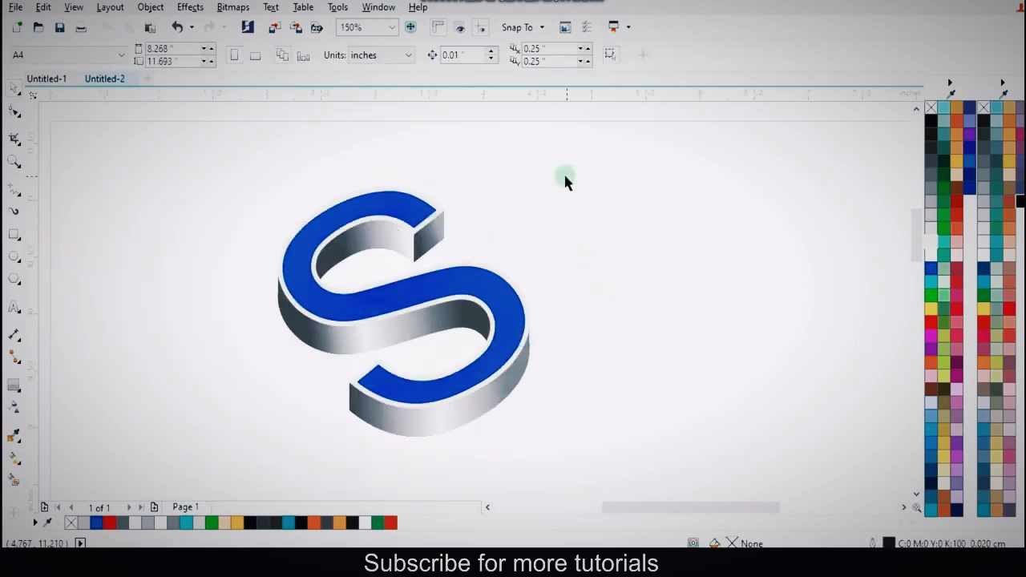
- Select all parts of the S, compress them vertically to about 1.839" high and move them up and to the left
{"action": "left_click_drag", "start_coordinate": [564, 149], "coordinate": [238, 485]}
{"action": "left_click_drag", "start_coordinate": [404, 443], "coordinate": [367, 366]}
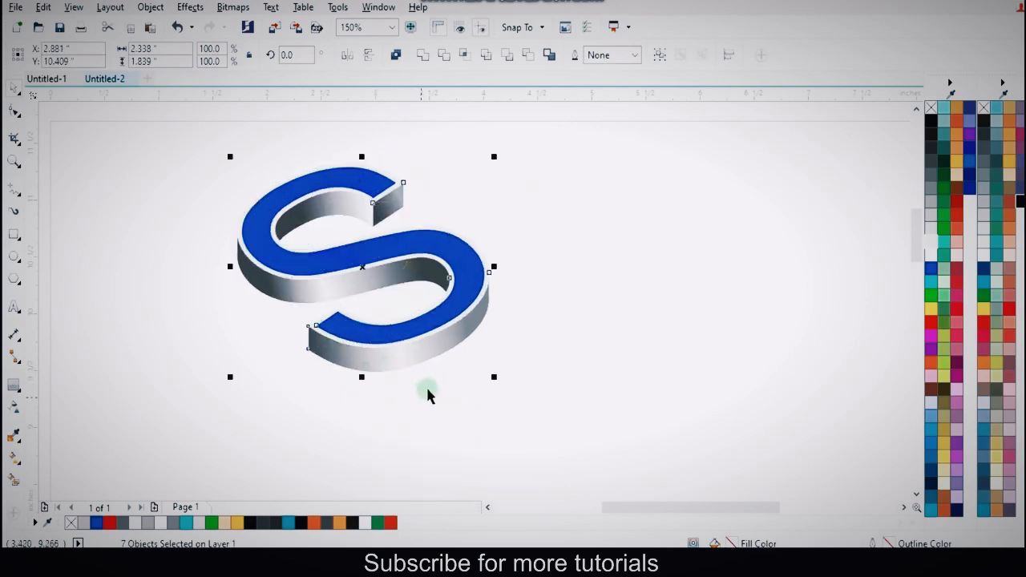
- Apply a drop shadow to the selected S, cast from its centre to a point below its lower edge
{"action": "left_click", "coordinate": [20, 392]}
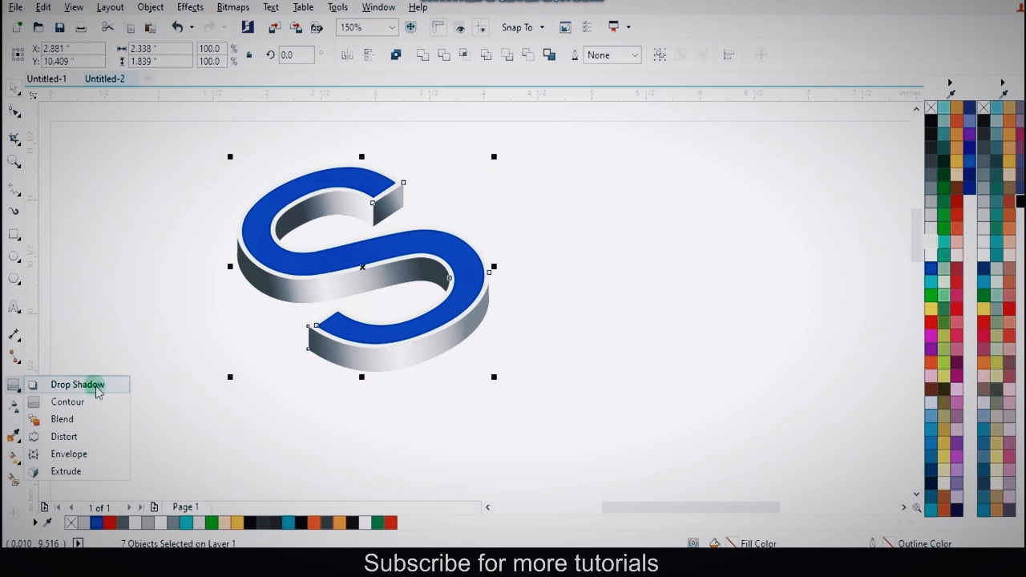
{"action": "left_click", "coordinate": [80, 386]}
{"action": "left_click_drag", "start_coordinate": [339, 251], "coordinate": [331, 432]}
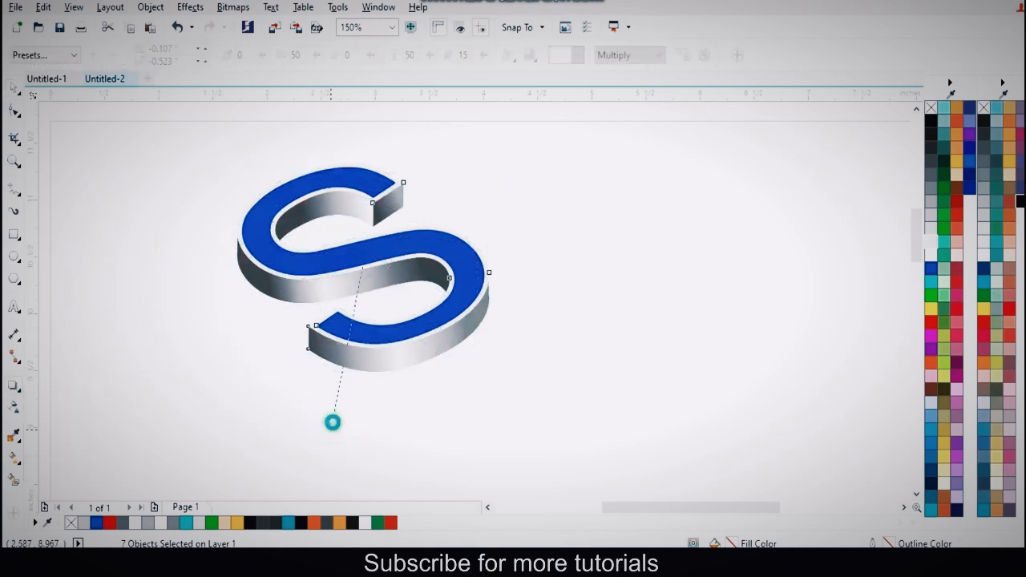